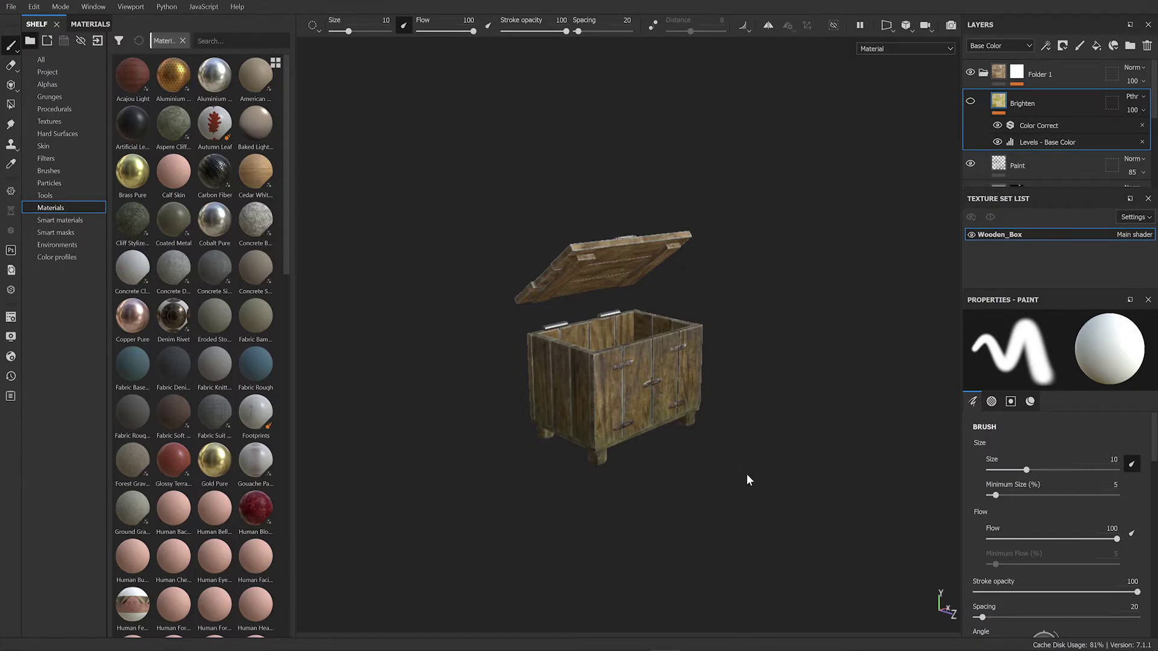
- Orbit, pan and zoom the viewport to inspect the wooden box from above and side-on
left_click_drag(709, 473, 714, 505, "alt")
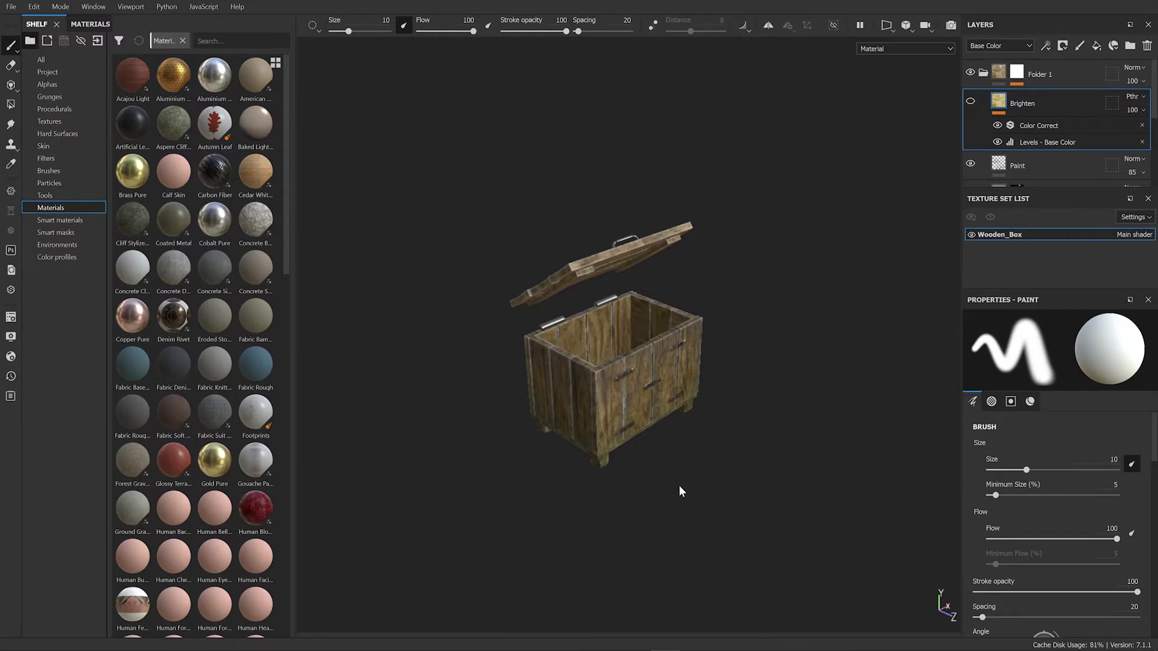
left_click_drag(729, 423, 733, 396, "alt")
scroll(740, 397, "up", 2)
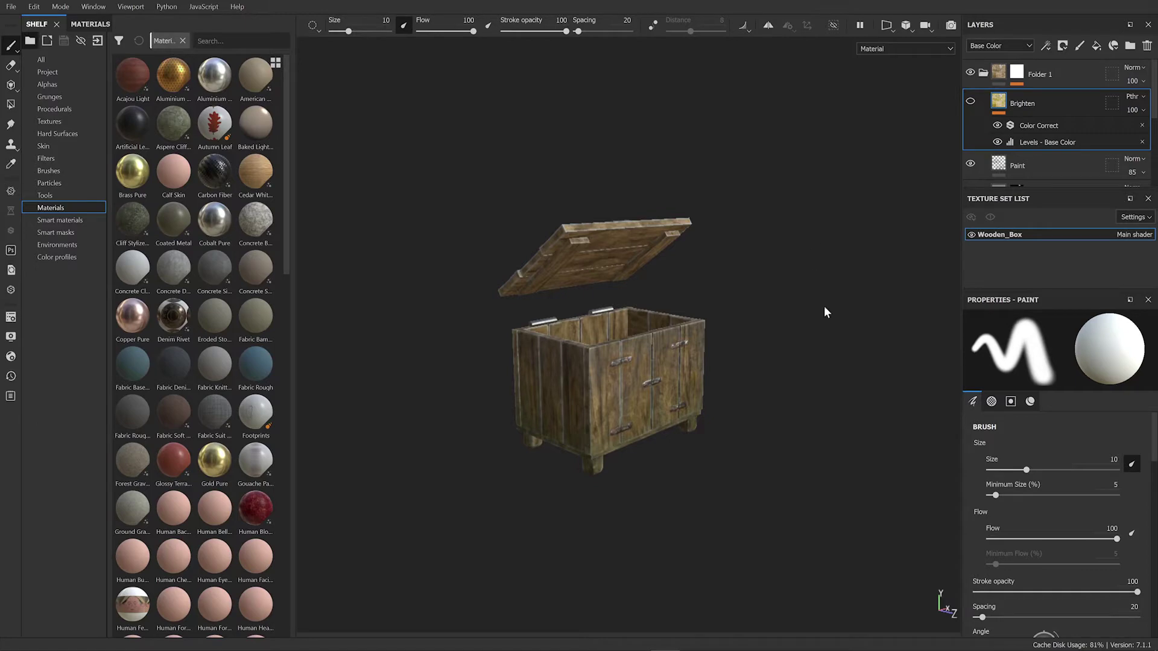
scroll(774, 401, "down", 10)
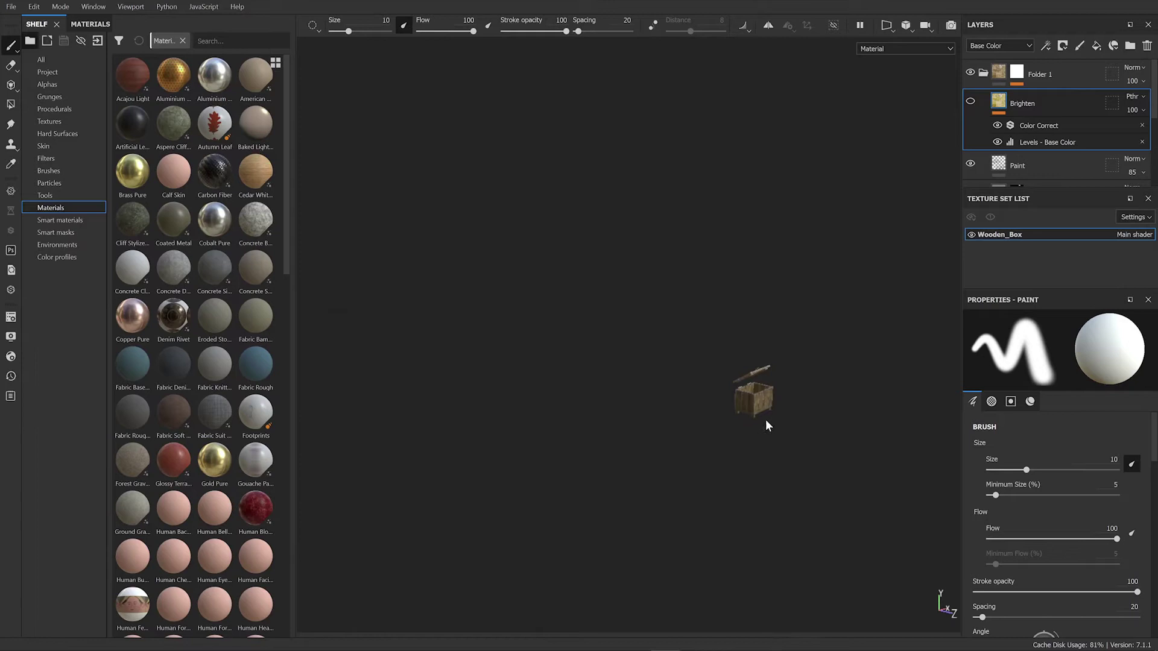
scroll(772, 422, "up", 8)
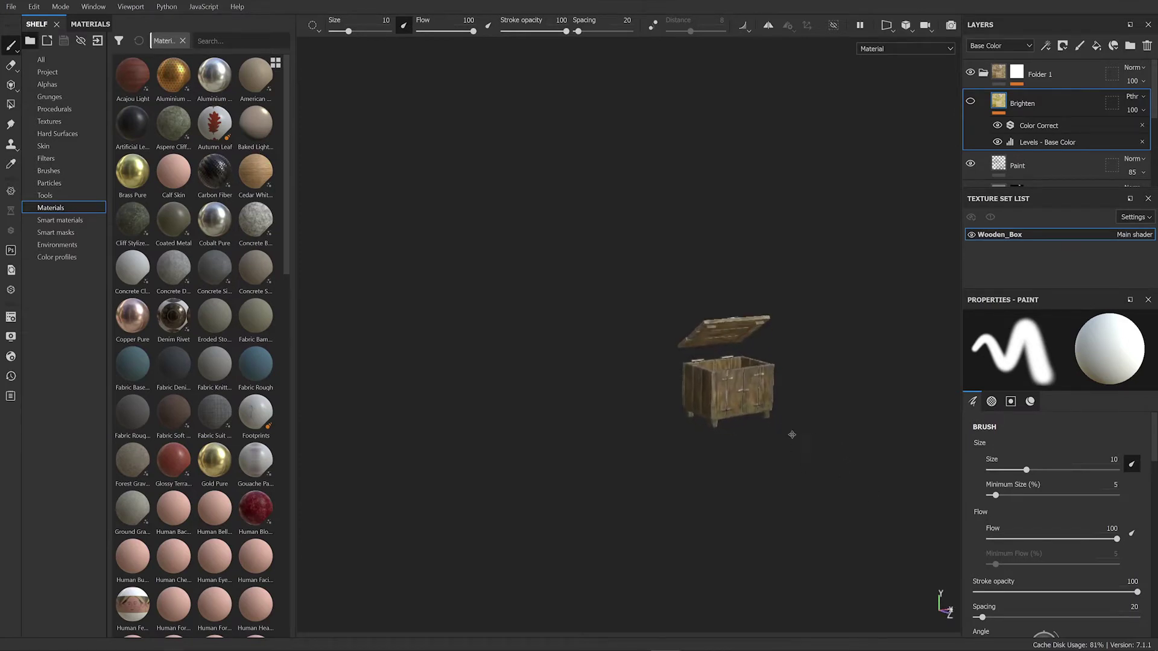
middle_click_drag(792, 434, 619, 401)
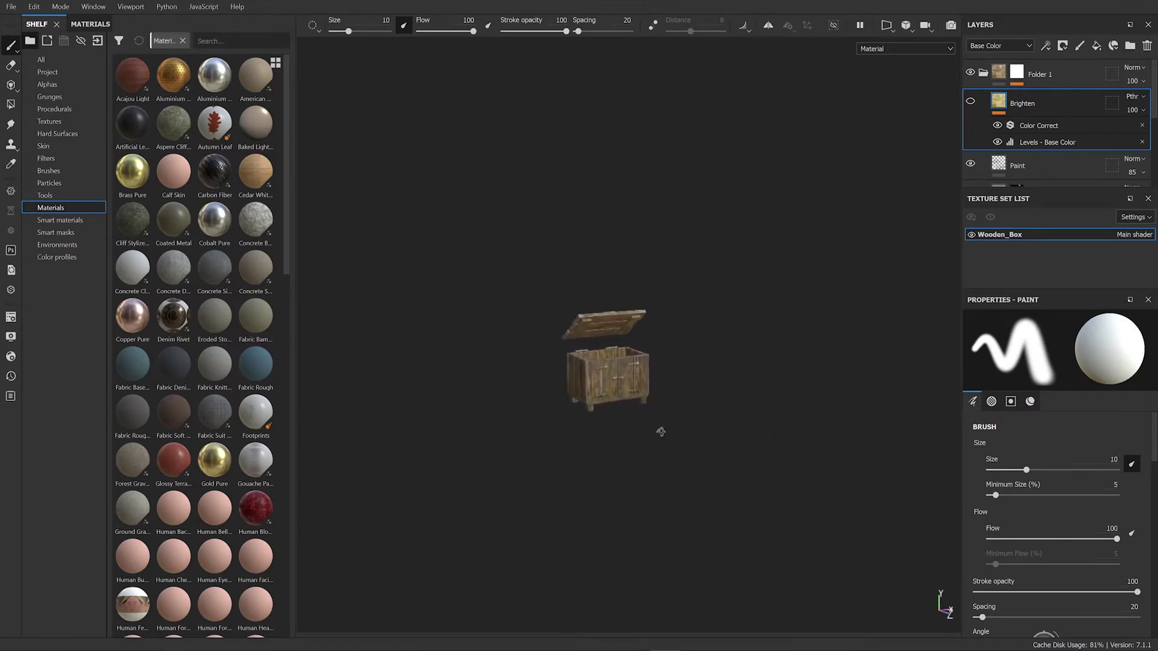
left_click_drag(661, 431, 695, 449, "alt")
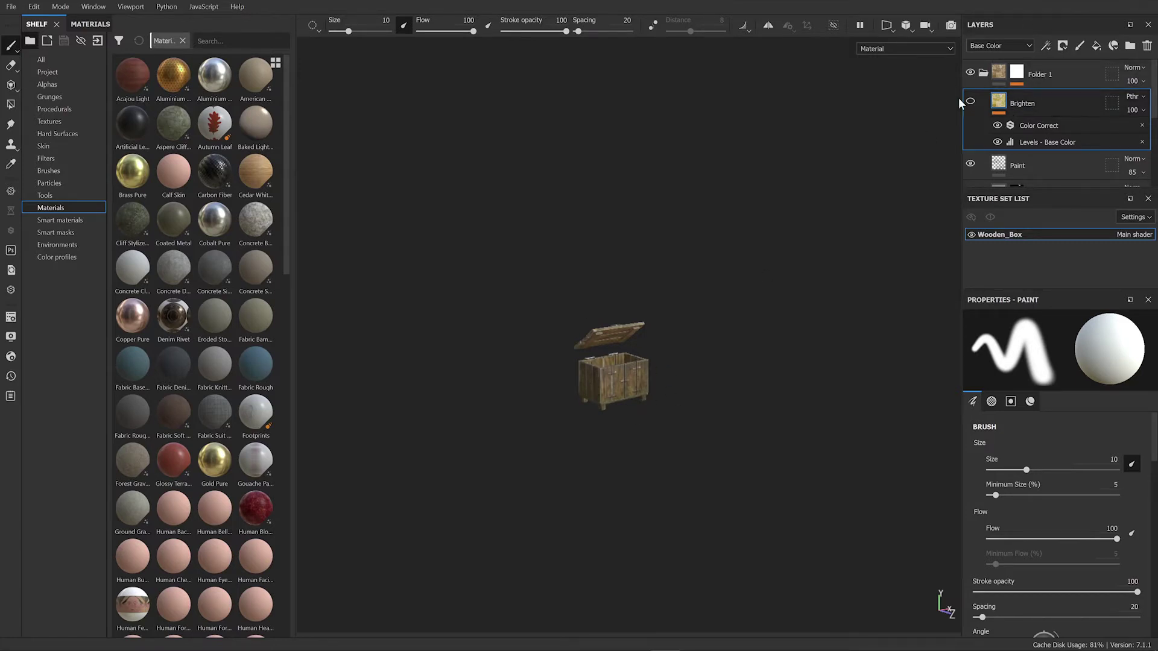
left_click_drag(693, 368, 674, 393, "alt")
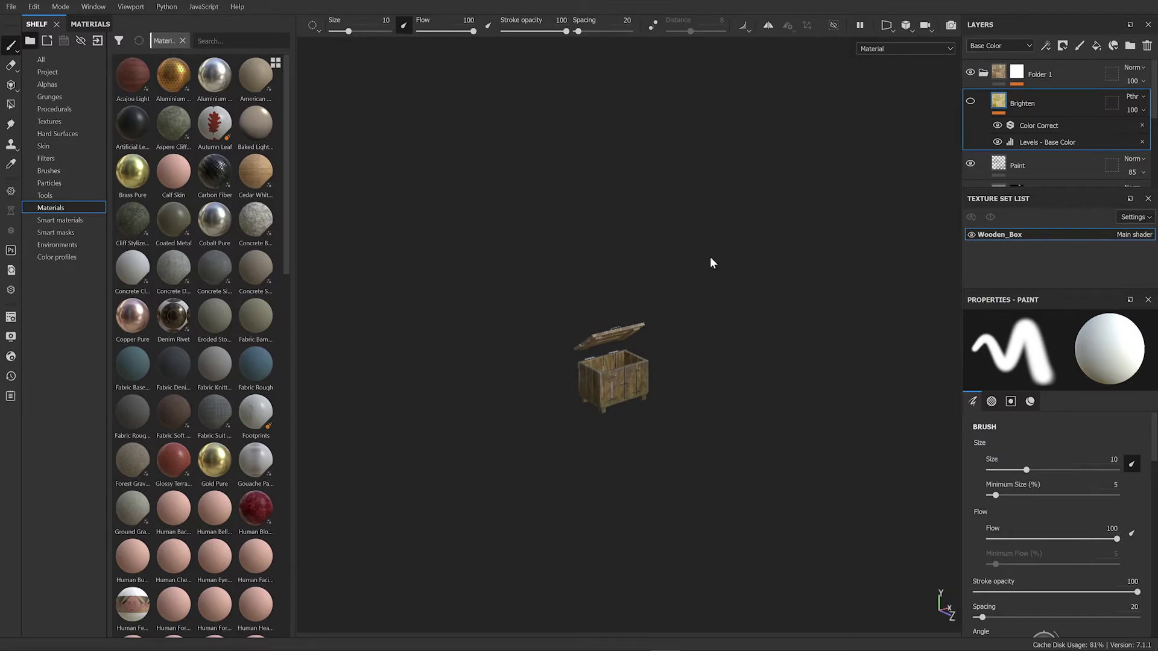
scroll(1020, 179, "down", 5)
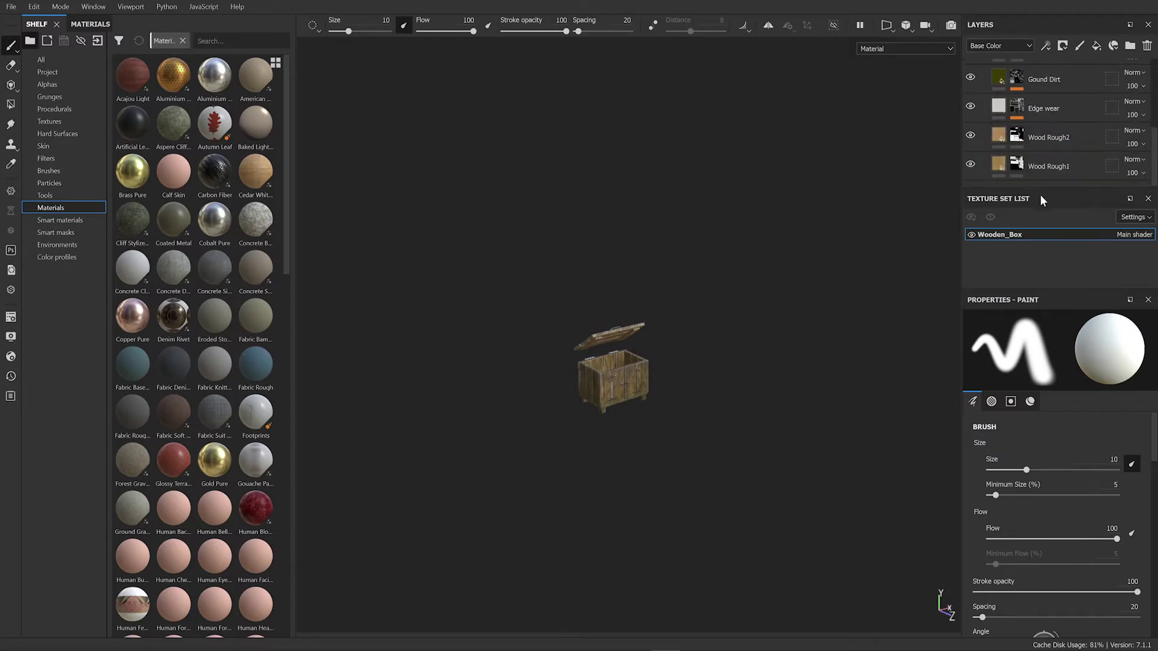
- Select the Wood Rough2 layer and orbit around the box to inspect each side
left_click(1061, 135)
left_click_drag(668, 369, 620, 353, "alt")
left_click_drag(752, 414, 628, 408, "alt")
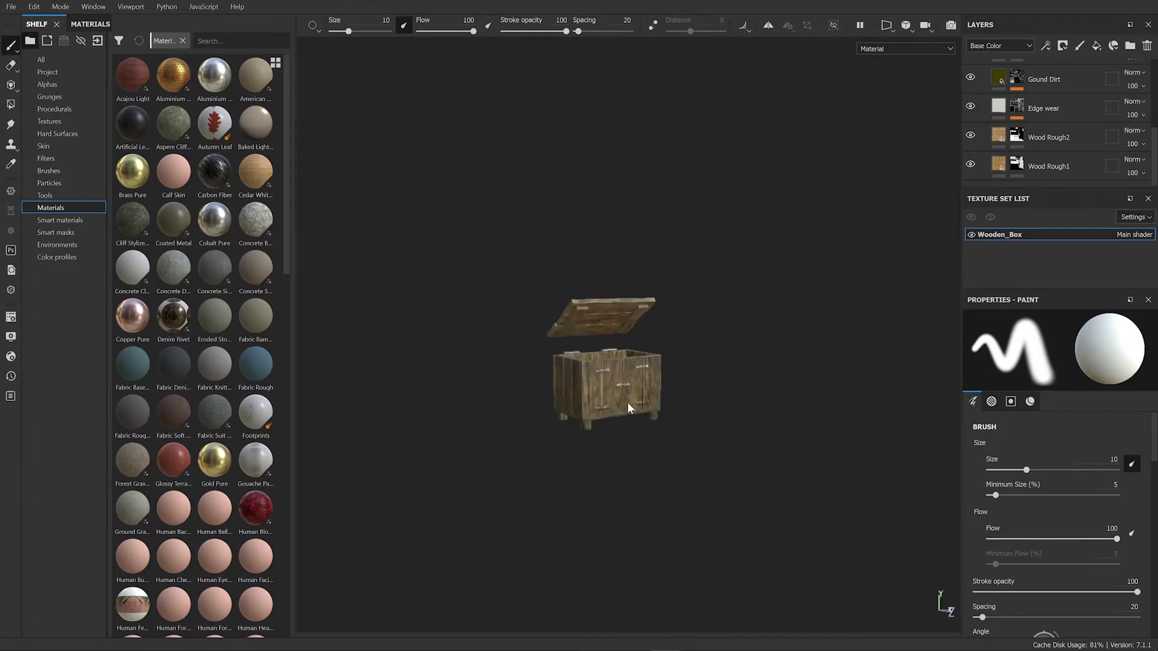
left_click_drag(809, 429, 576, 349, "alt")
left_click_drag(603, 387, 700, 386, "alt")
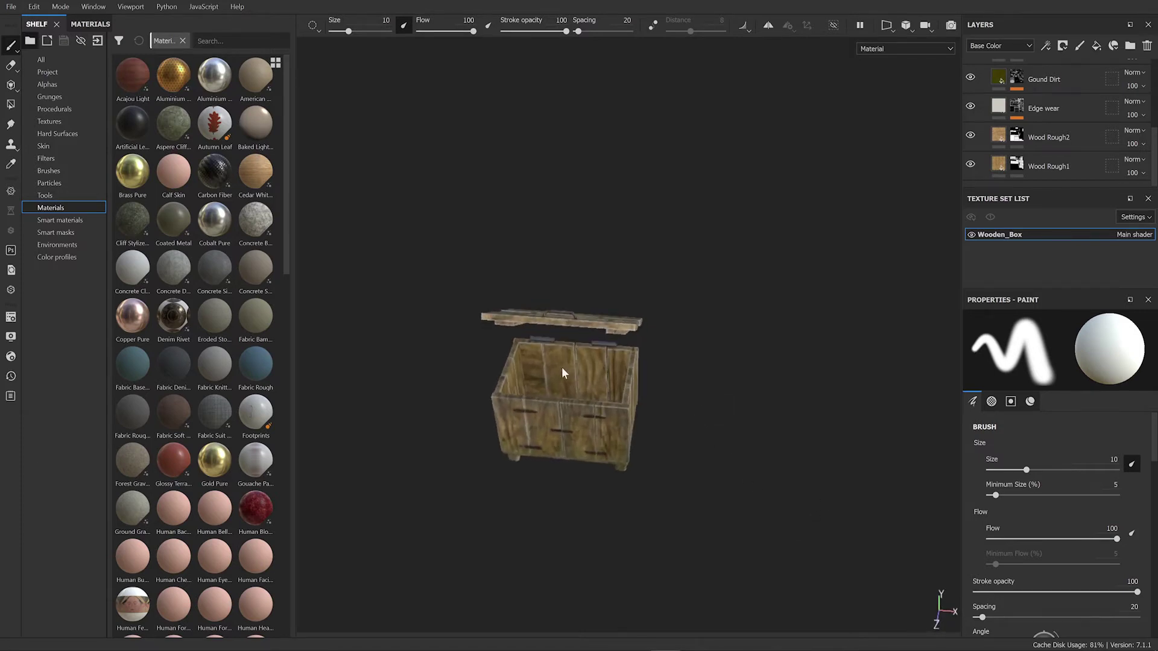
left_click_drag(660, 450, 728, 367, "alt")
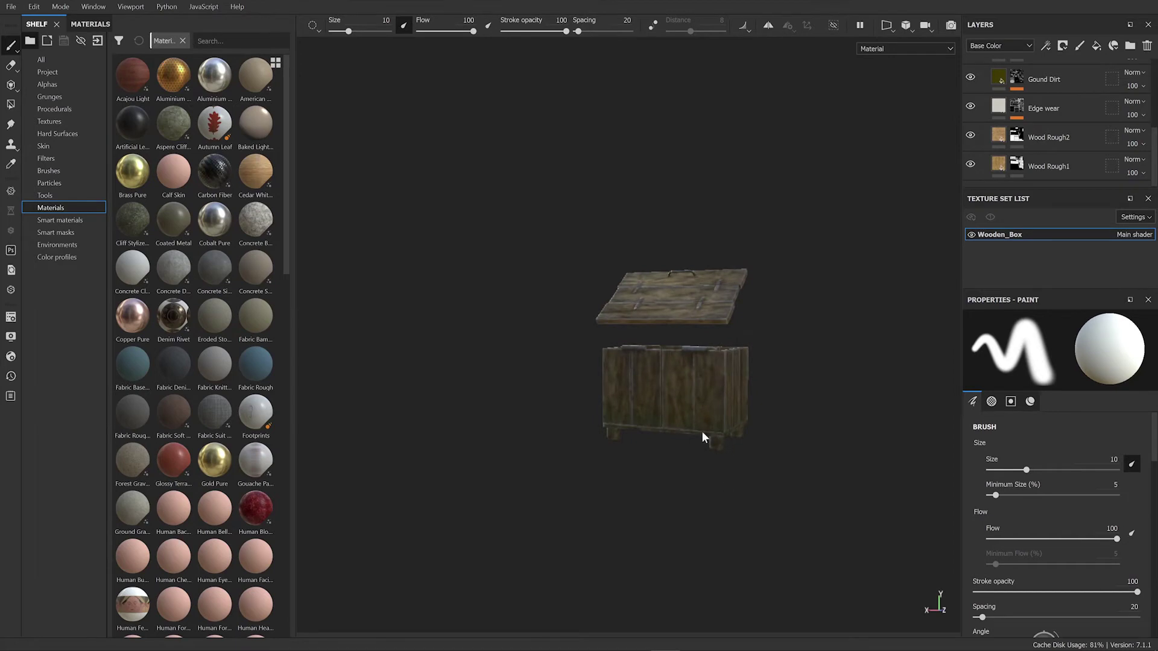
left_click_drag(703, 434, 748, 482, "alt")
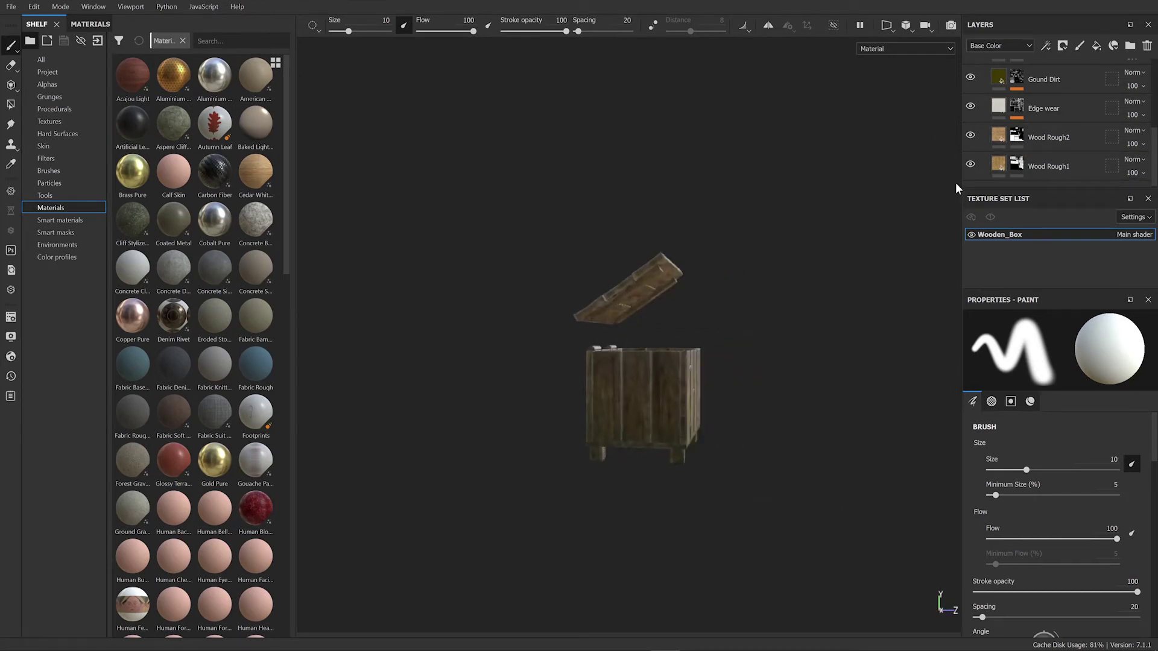
left_click_drag(796, 372, 771, 396, "alt")
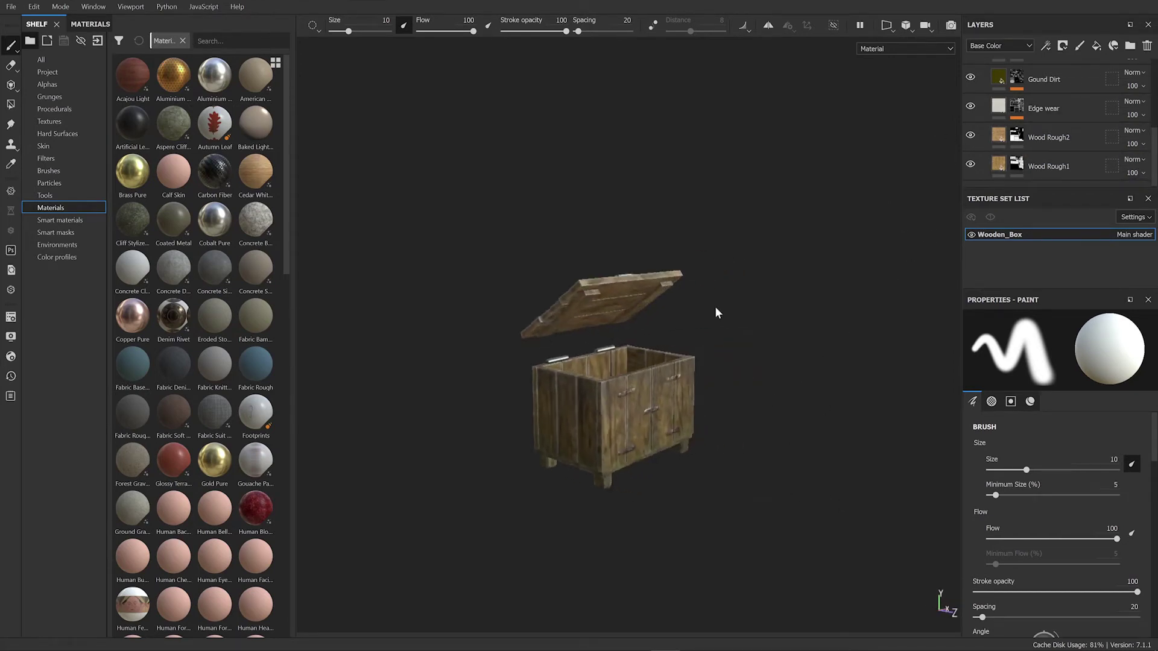
left_click_drag(820, 298, 703, 323, "alt")
scroll(703, 317, "down", 3)
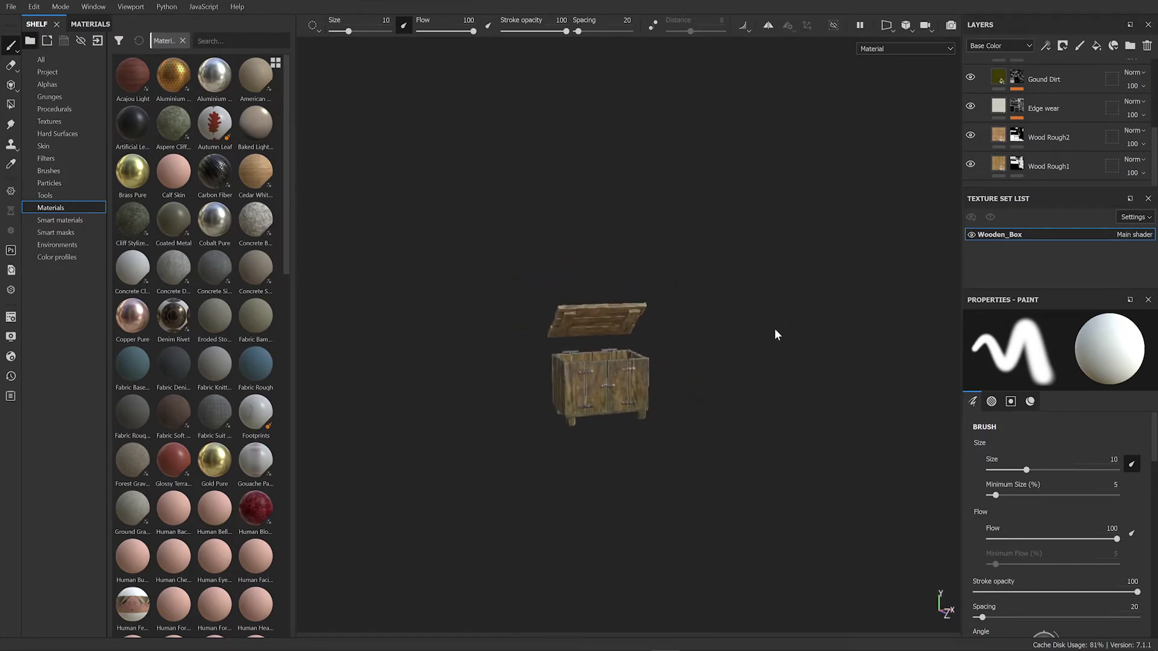
scroll(1047, 150, "up", 2)
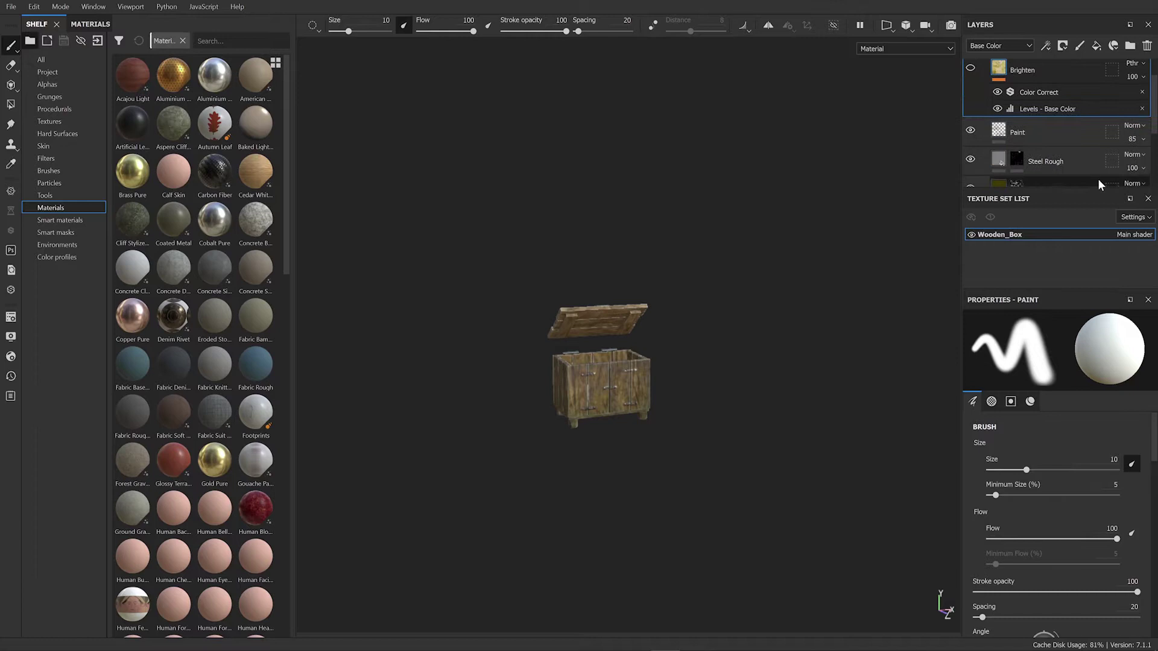
scroll(1098, 178, "down", 3)
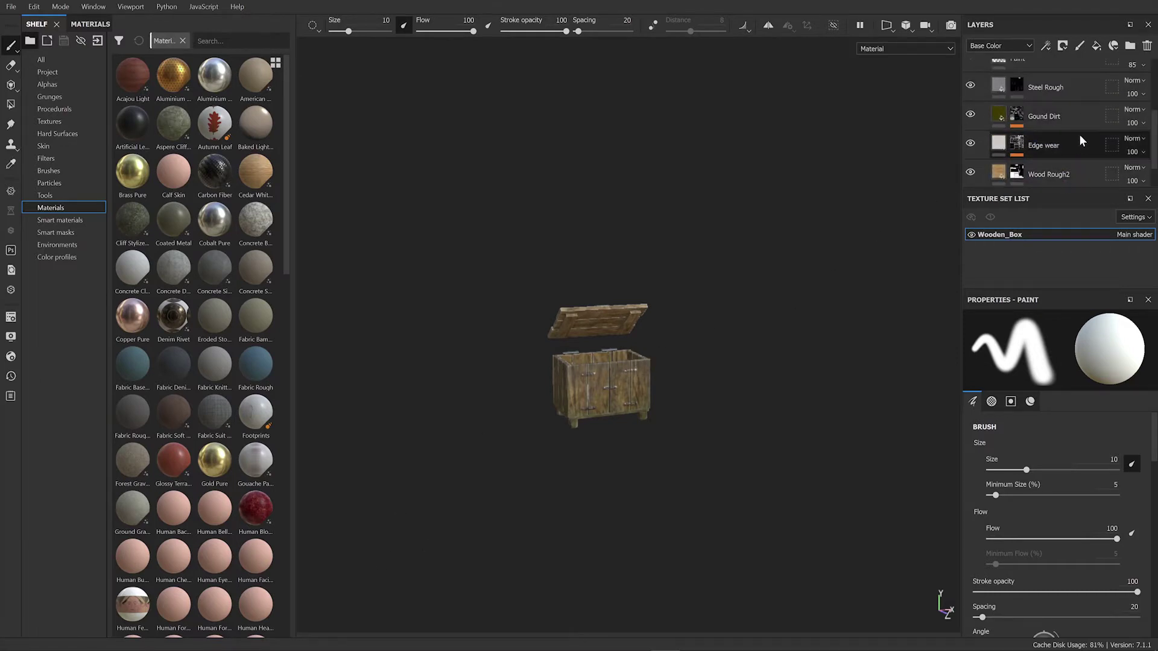
- Try painting on the box surface, then orbit, pan and zoom to reframe it
left_click_drag(567, 514, 649, 518, "alt")
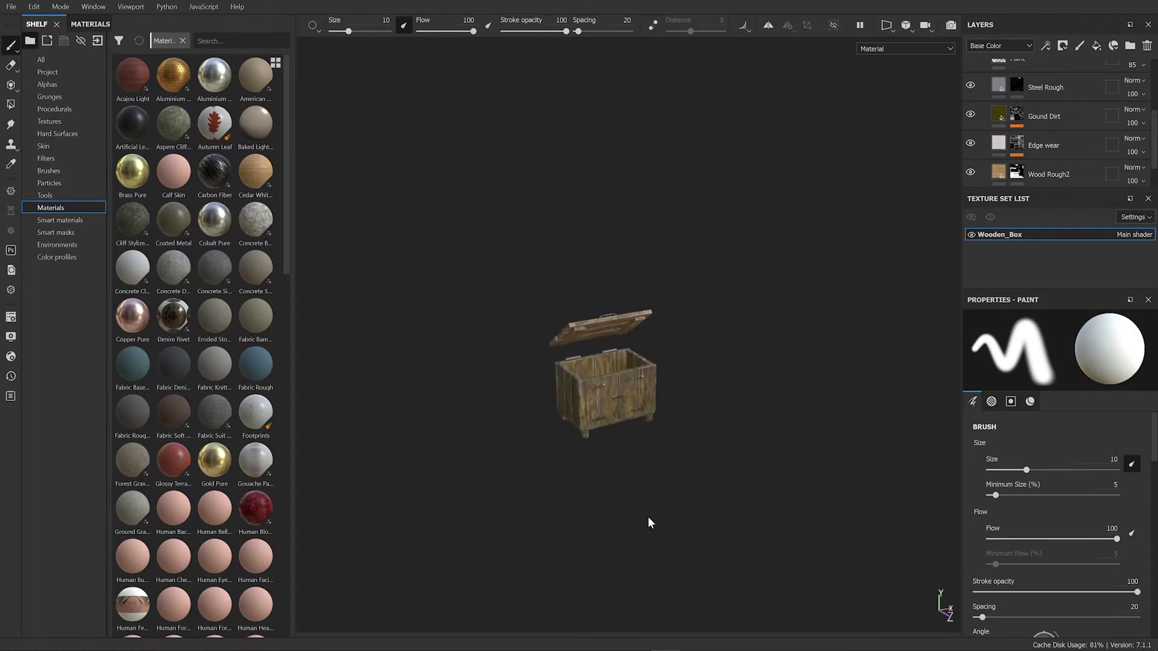
scroll(1047, 132, "up", 1)
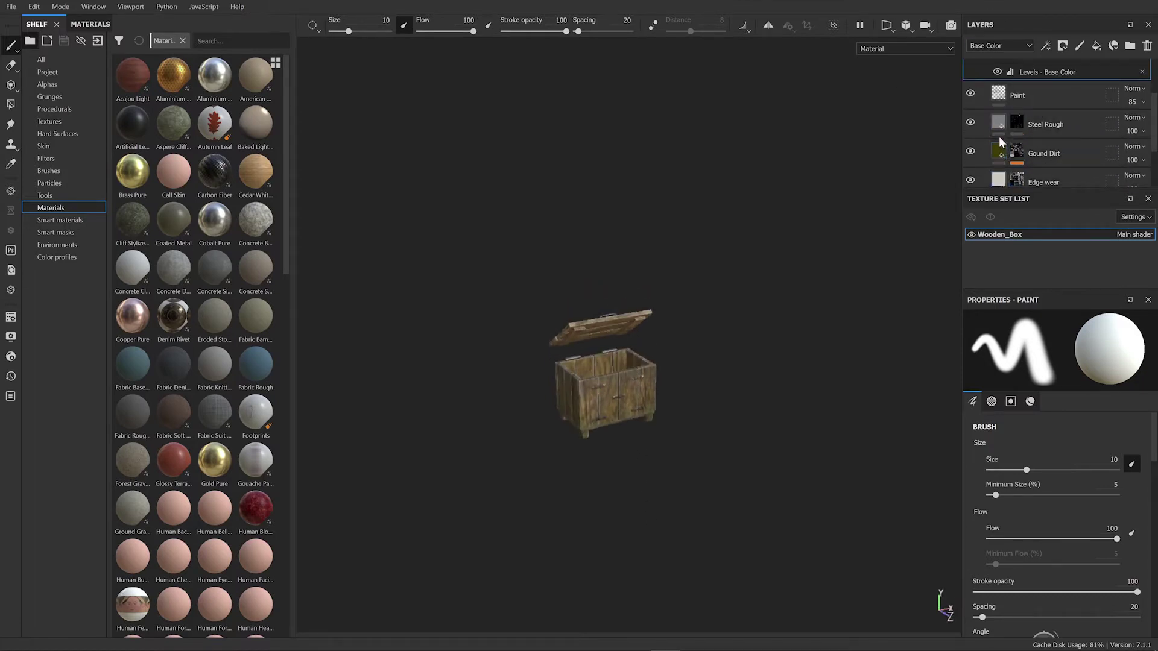
left_click_drag(698, 320, 705, 439, "alt")
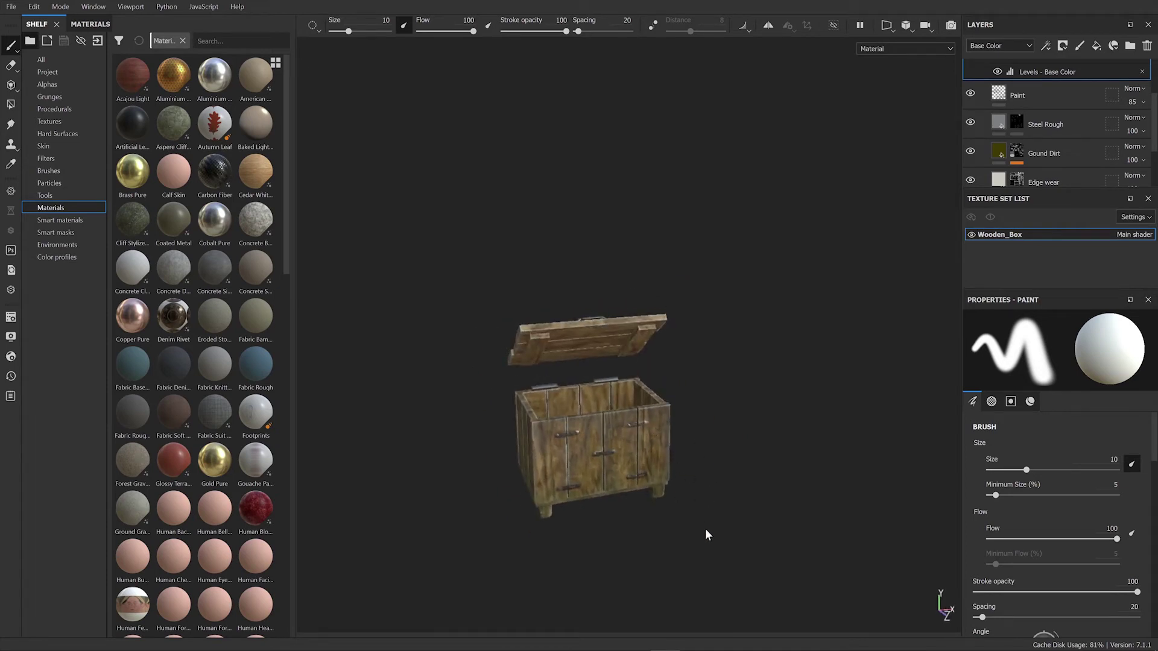
mouse_move(637, 461)
left_mouse_down()
mouse_move(835, 520)
mouse_move(796, 487)
mouse_move(796, 471)
mouse_move(757, 454)
mouse_move(690, 488)
mouse_move(646, 416)
mouse_move(794, 400)
mouse_move(780, 480)
mouse_move(790, 450)
mouse_move(758, 465)
left_mouse_up()
scroll(759, 447, "down", 4)
middle_click_drag(757, 465, 824, 497, "alt")
left_click_drag(823, 496, 714, 503, "alt")
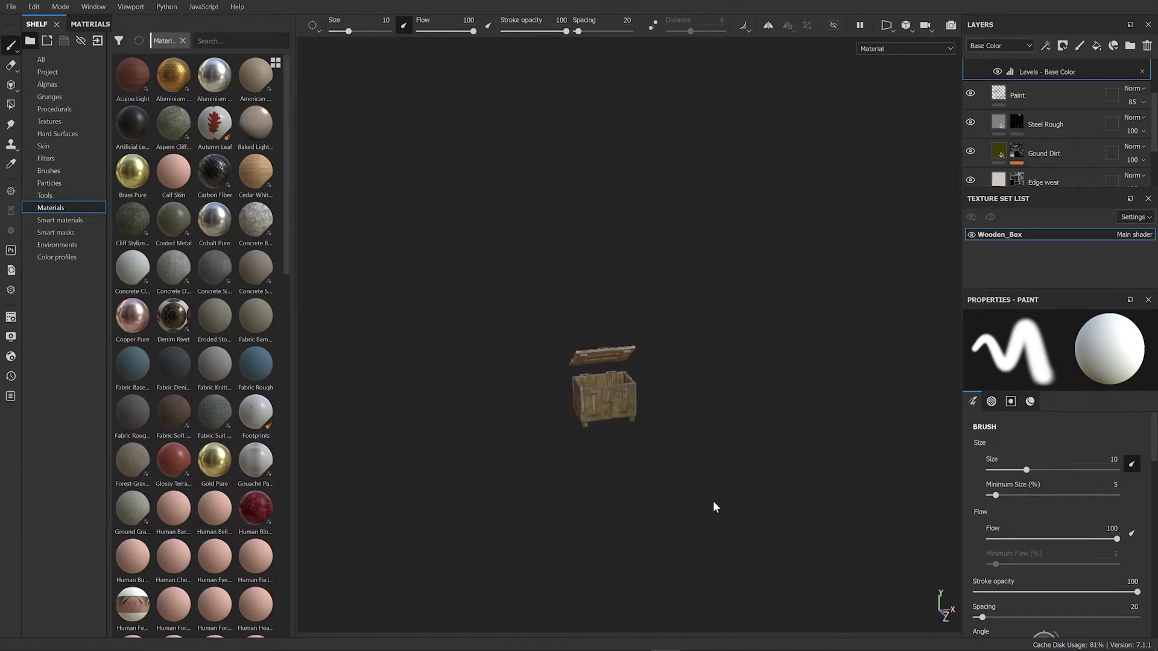
mouse_move(781, 295)
left_mouse_down("alt")
mouse_move(778, 328)
mouse_move(778, 306)
left_mouse_up("alt")
scroll(1049, 143, "up", 2)
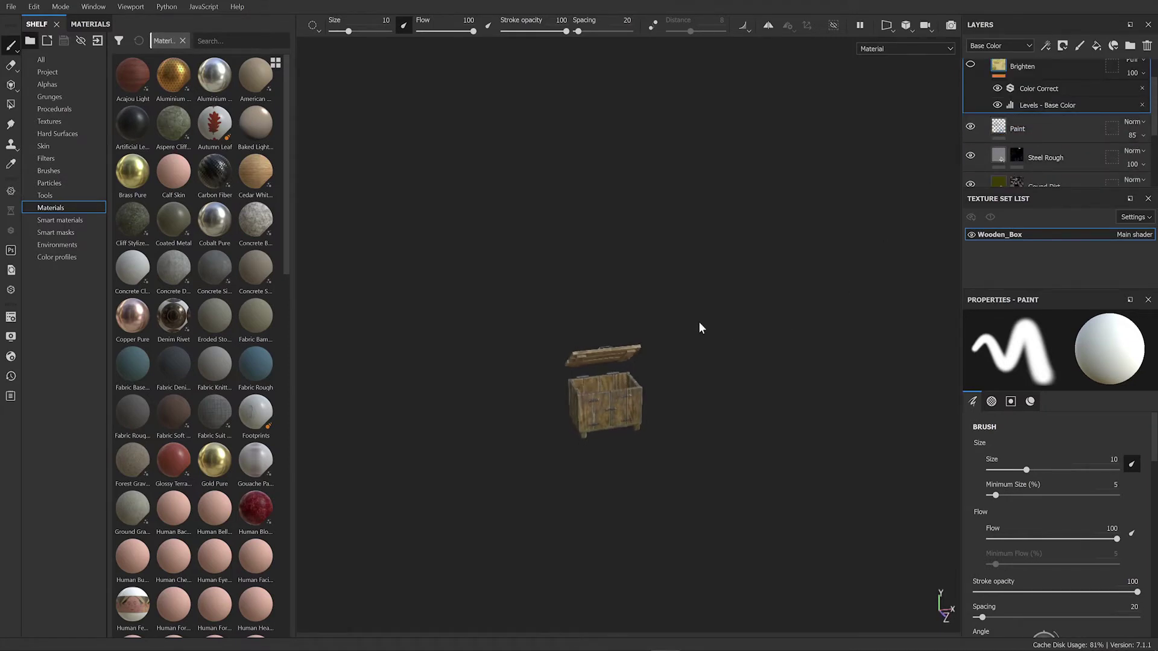
scroll(636, 320, "up", 2)
scroll(1046, 91, "up", 1)
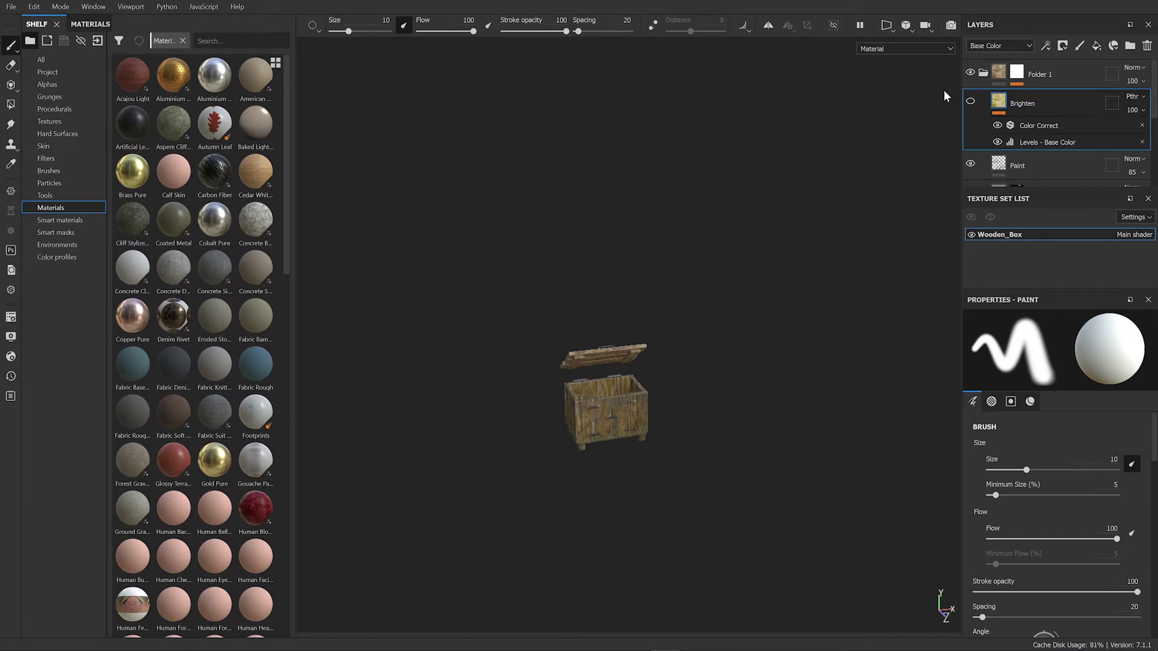
- Preview the Brighten layer's effect on the box, then hide it again
left_click(971, 103)
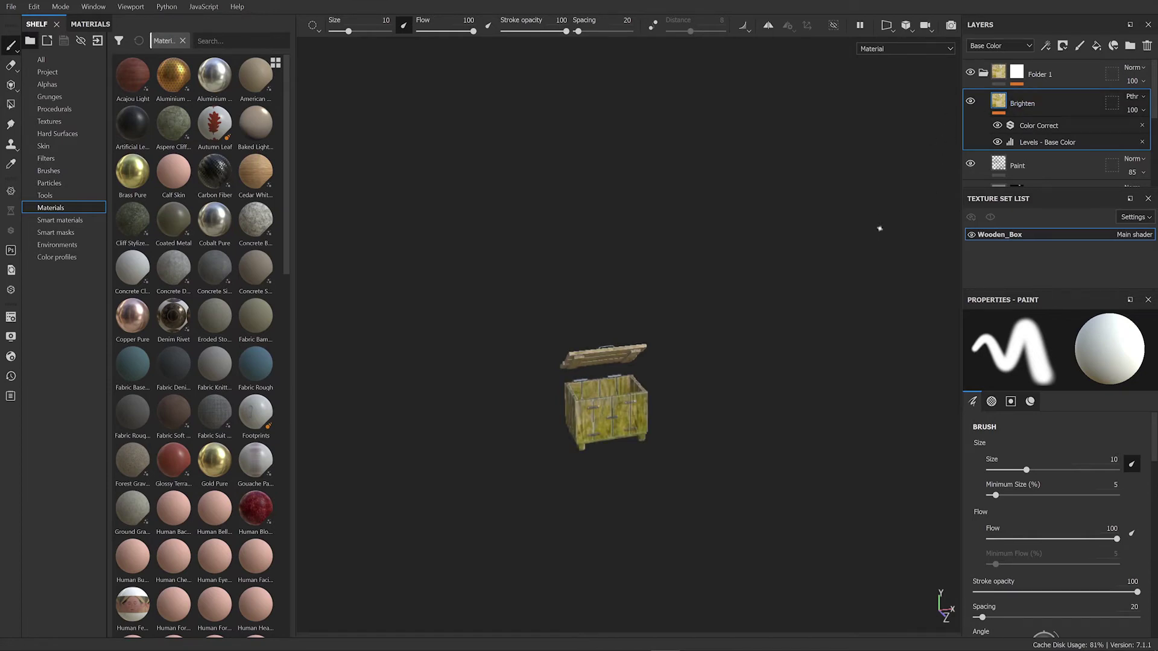
left_click_drag(808, 386, 734, 496, "alt")
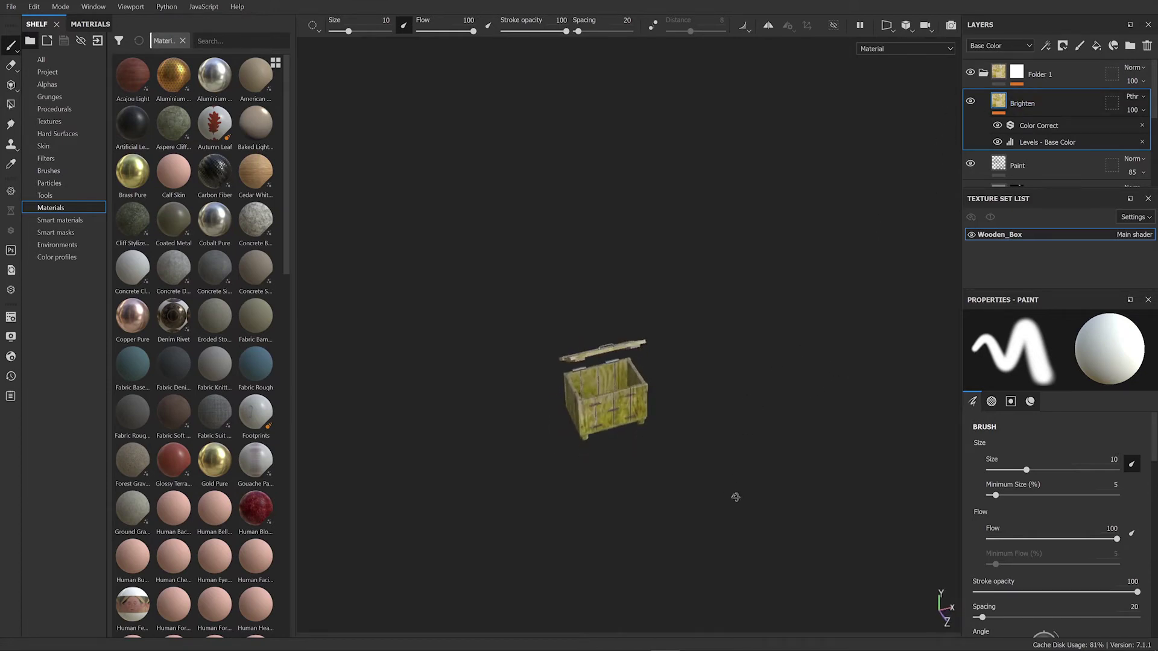
left_click(971, 102)
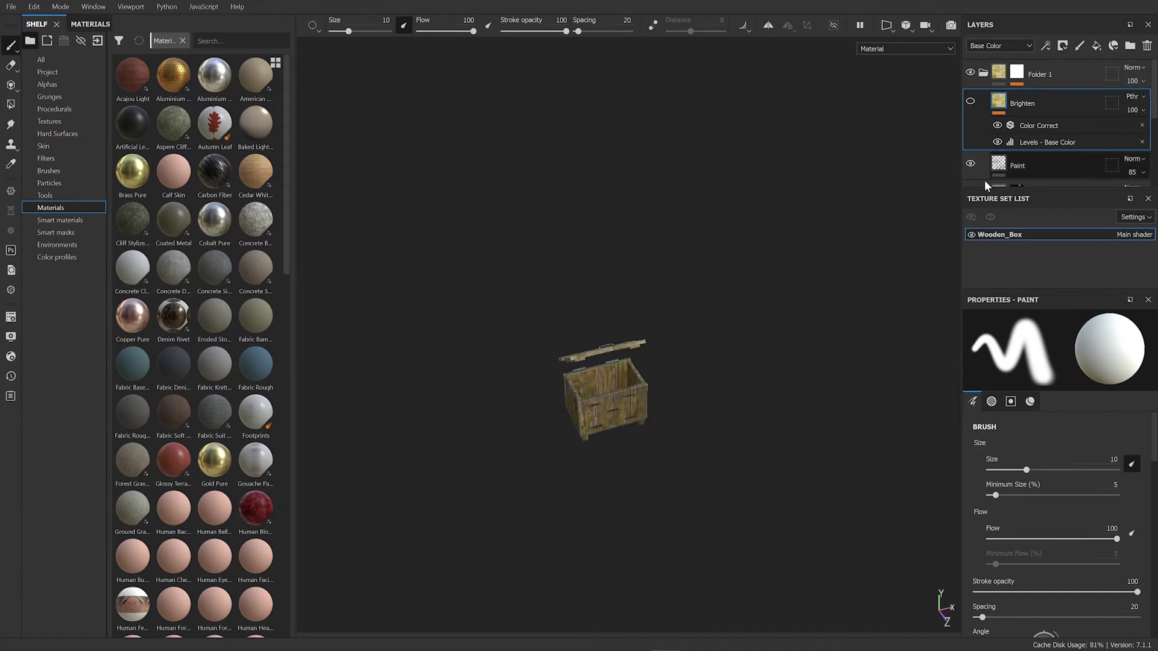
- Create an empty Layer 1 directly above the hidden Brighten layer
left_click(1095, 49)
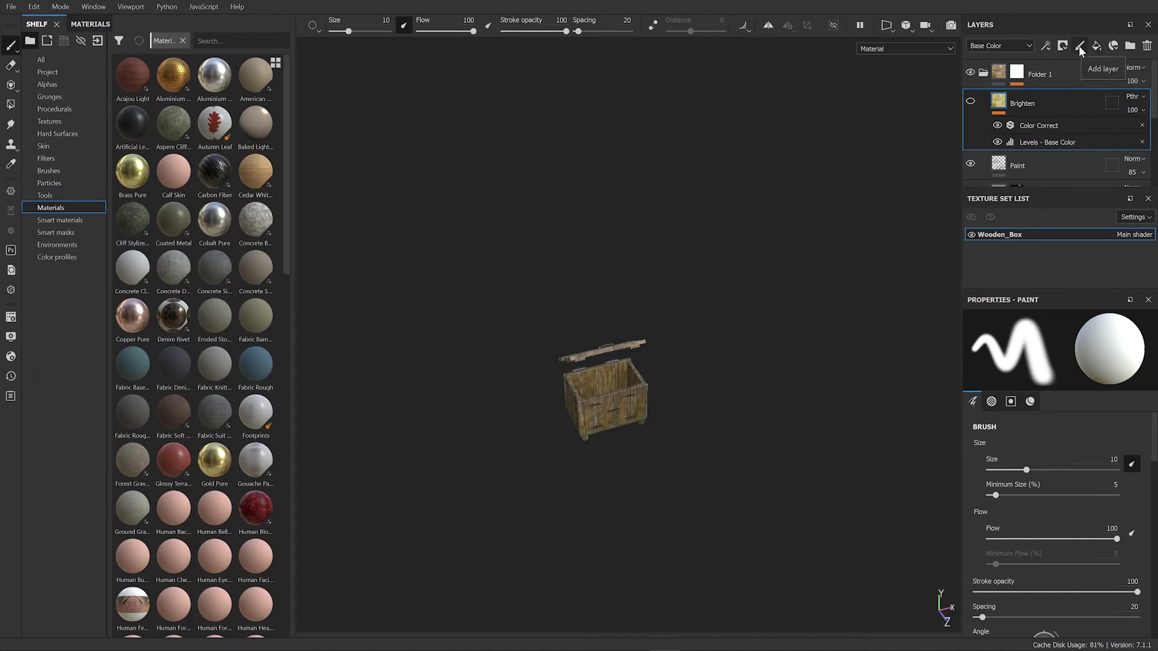
mouse_move(810, 248)
left_mouse_down("alt")
mouse_move(788, 217)
mouse_move(749, 248)
mouse_move(939, 217)
left_mouse_up("alt")
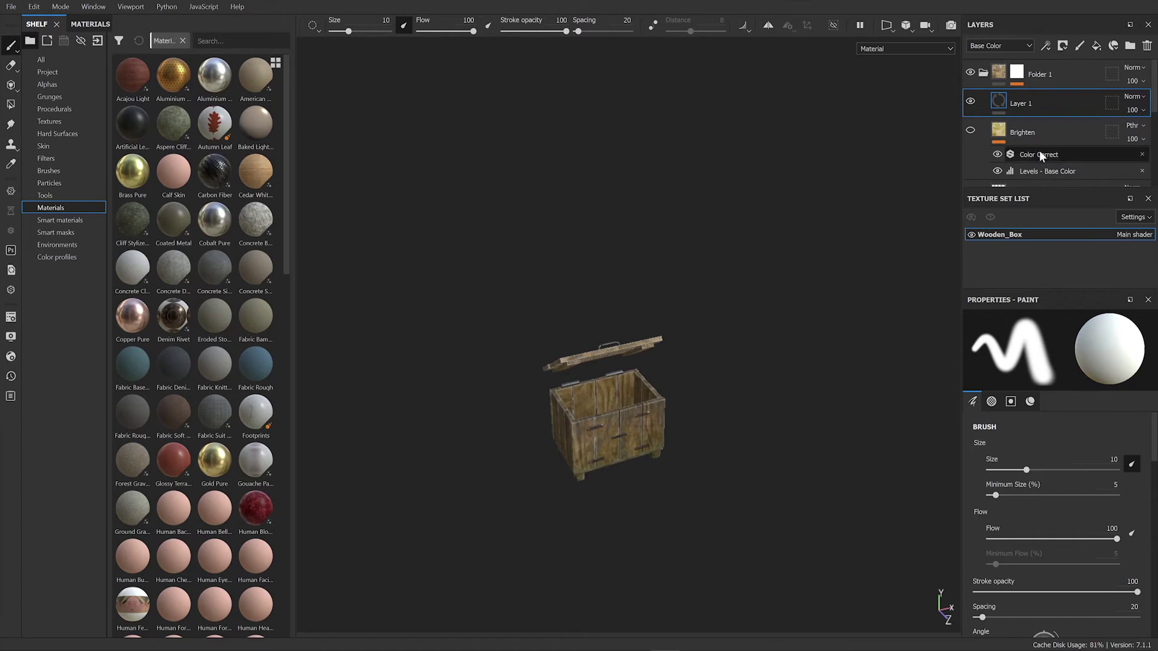
left_click(1047, 45)
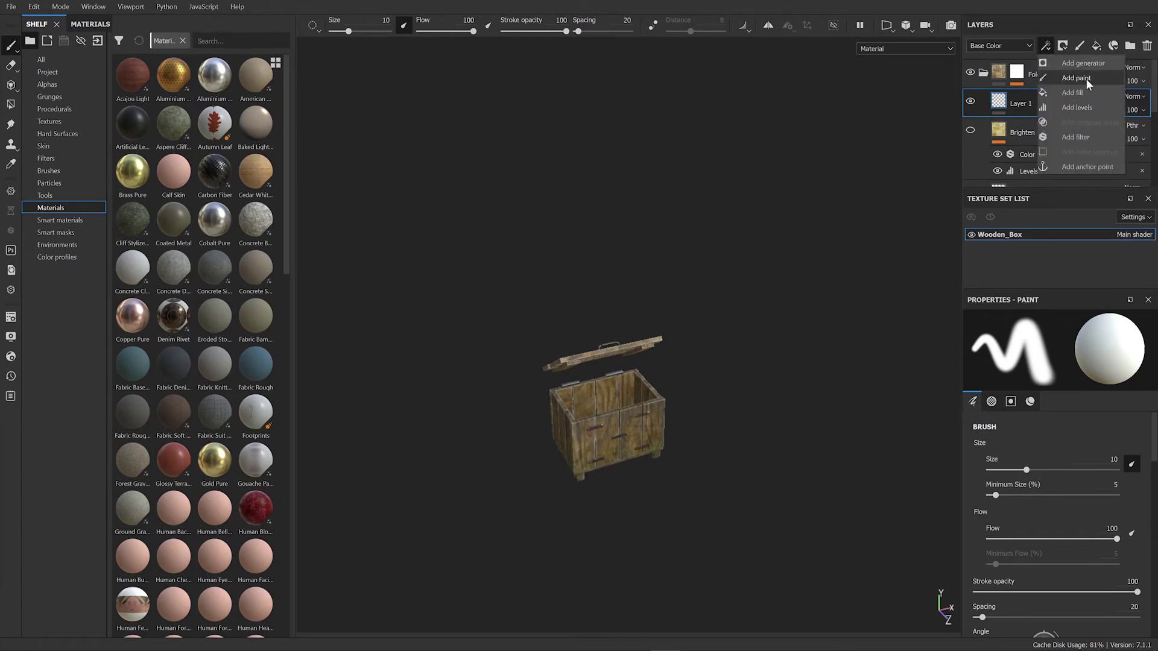
- Add a filter effect to Layer 1 and set it to Color Correct
left_click(1074, 137)
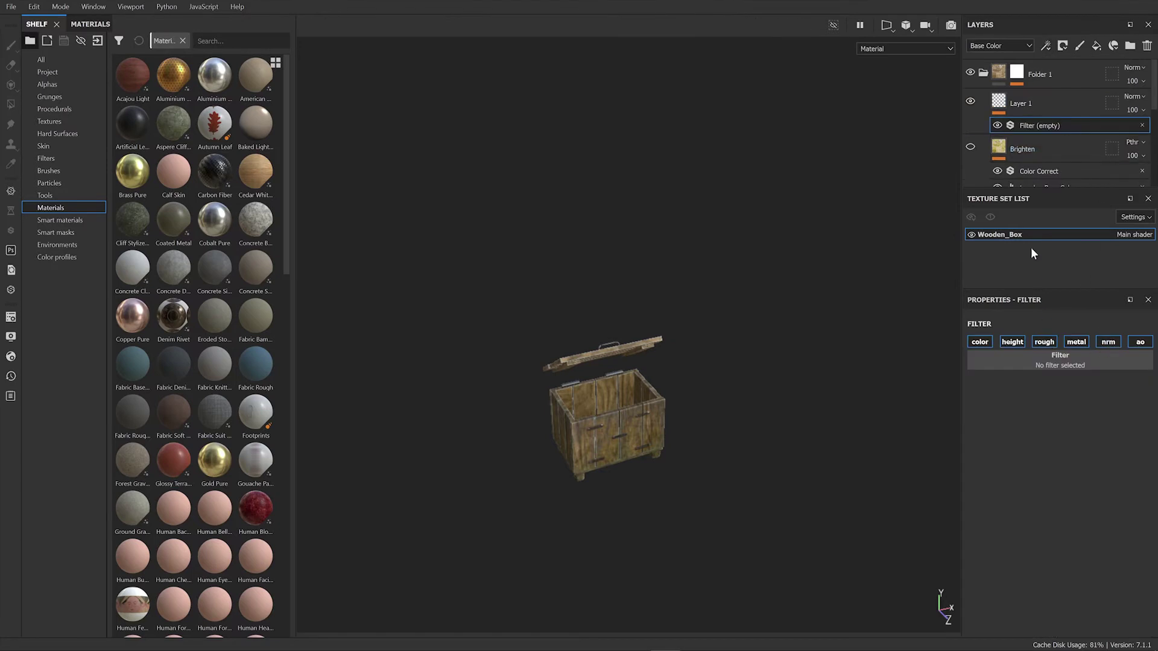
left_click(1060, 358)
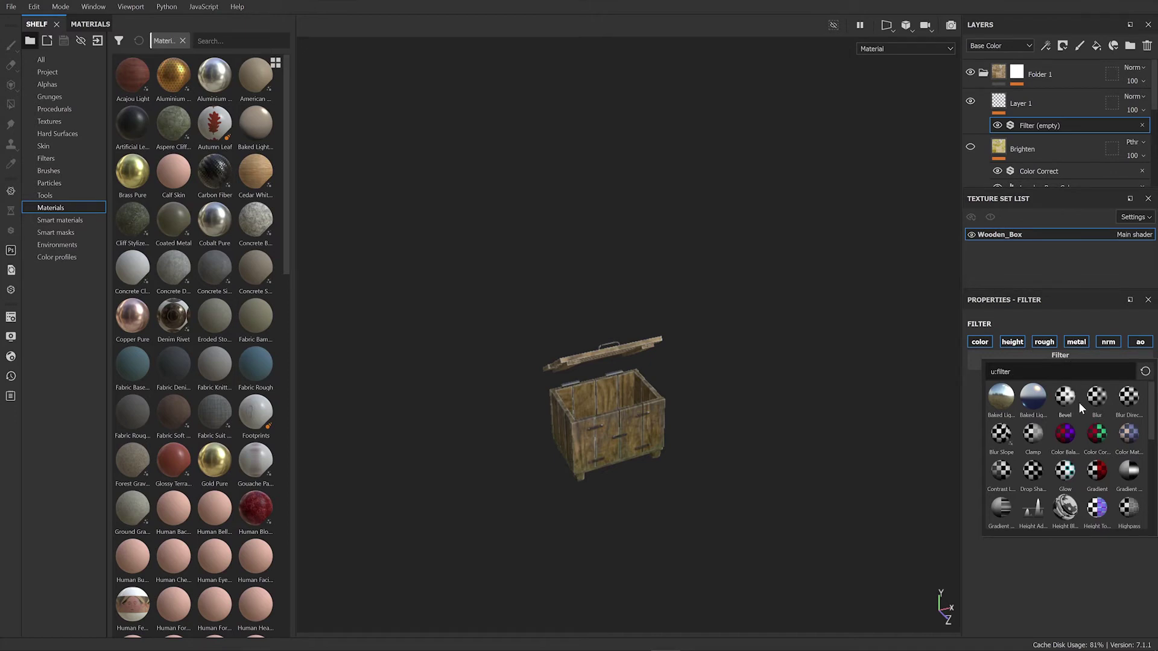
left_click(1098, 437)
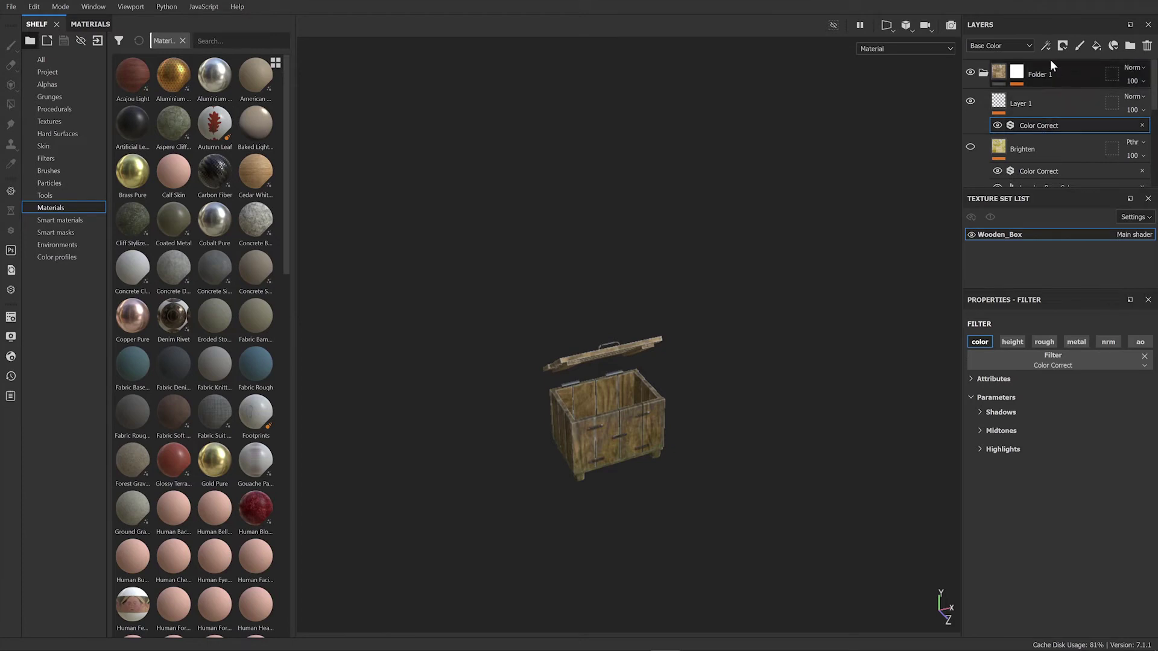
- Add a Levels effect to Layer 1 and place it under Color Correct
scroll(1035, 177, "down", 1)
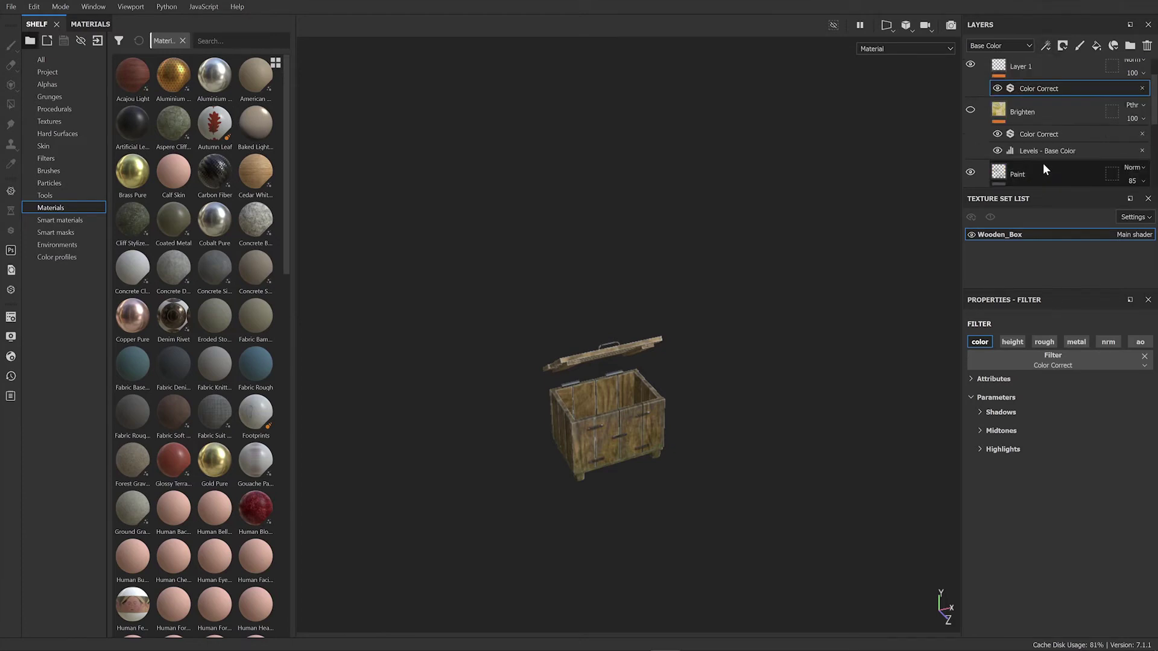
scroll(1019, 96, "up", 1)
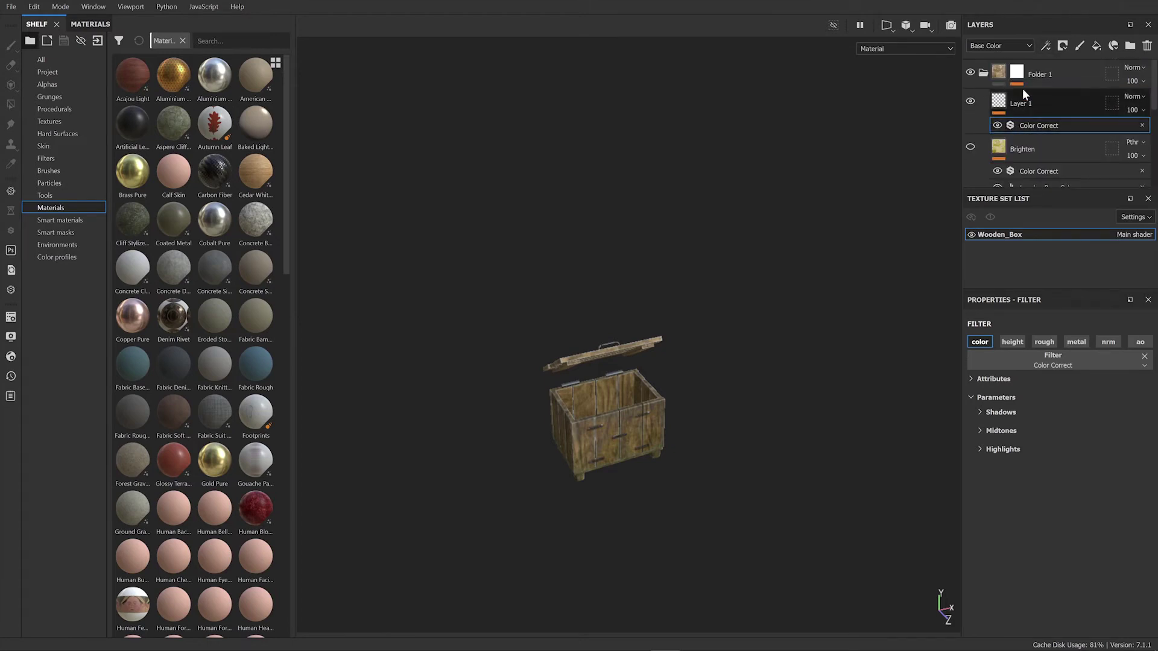
left_click(1048, 44)
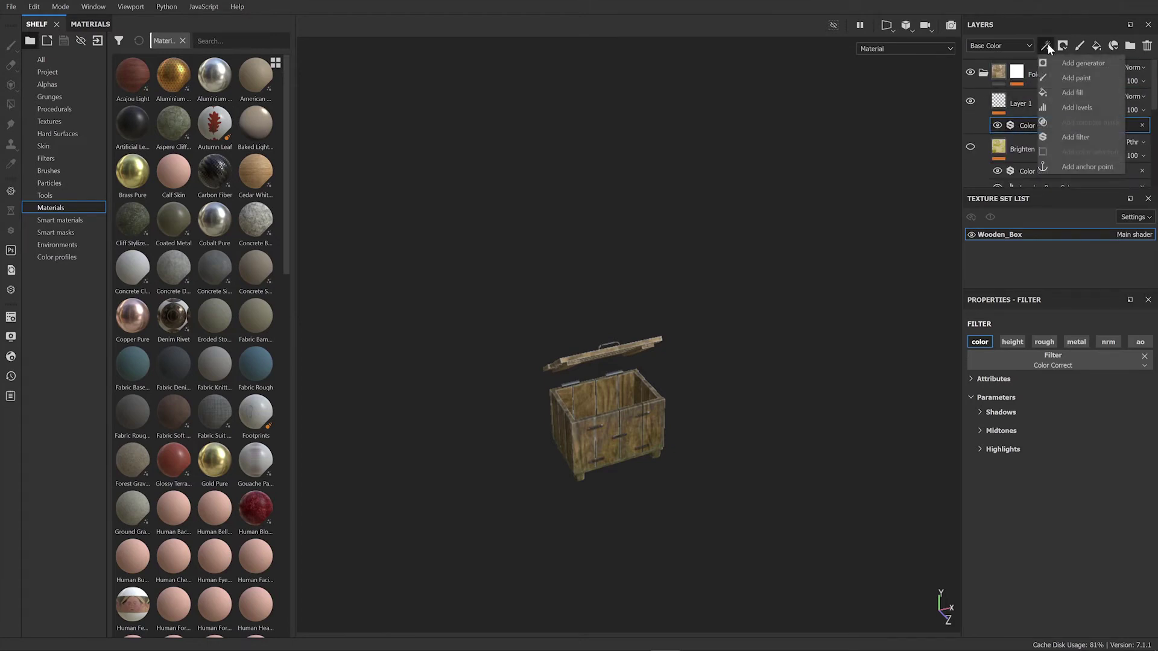
left_click(1074, 108)
left_click_drag(1031, 125, 1029, 148)
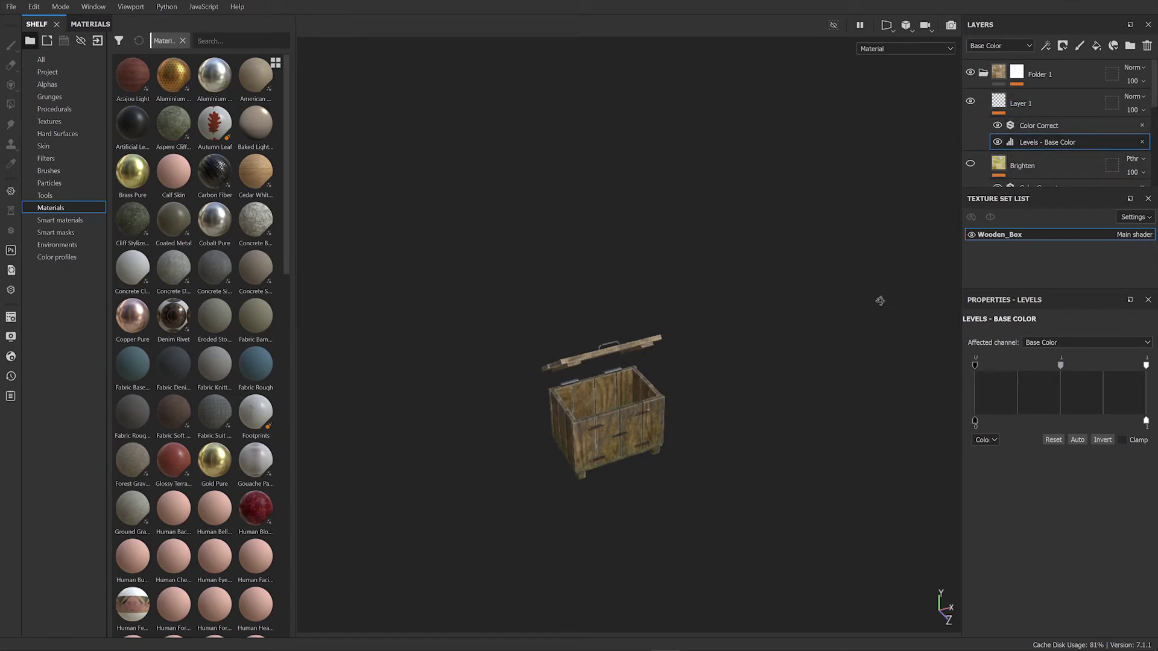
left_click_drag(880, 300, 879, 270, "alt")
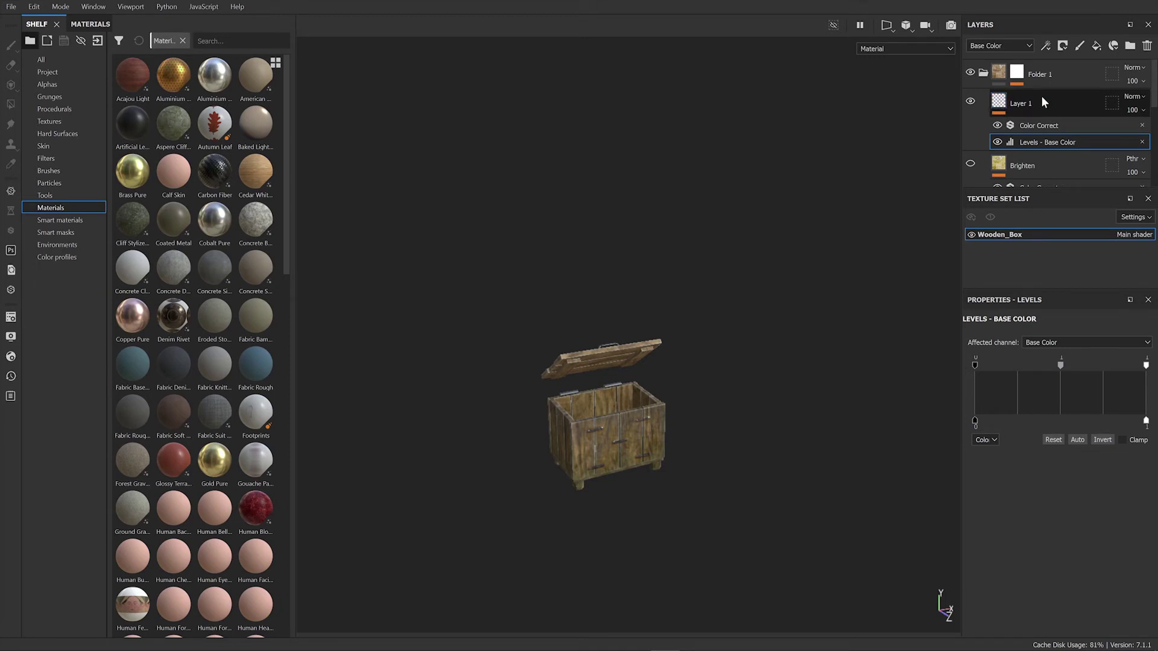
- Switch Layer 1's blend mode from Normal to Passthrough, then select its Levels effect
left_click(1077, 103)
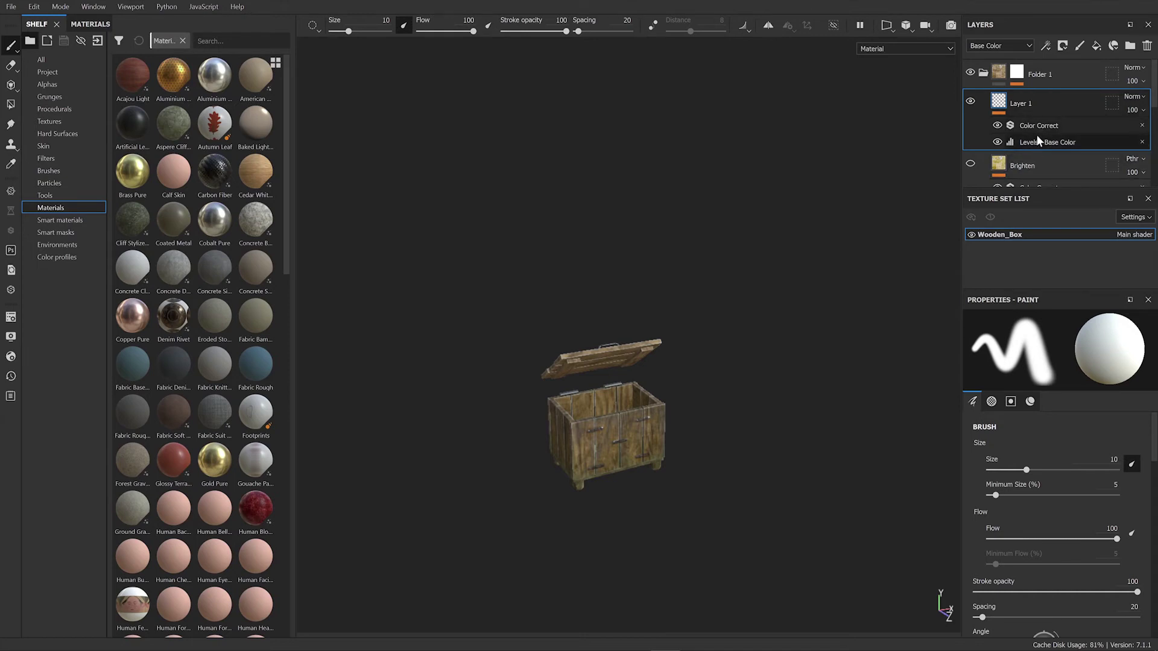
left_click(1133, 97)
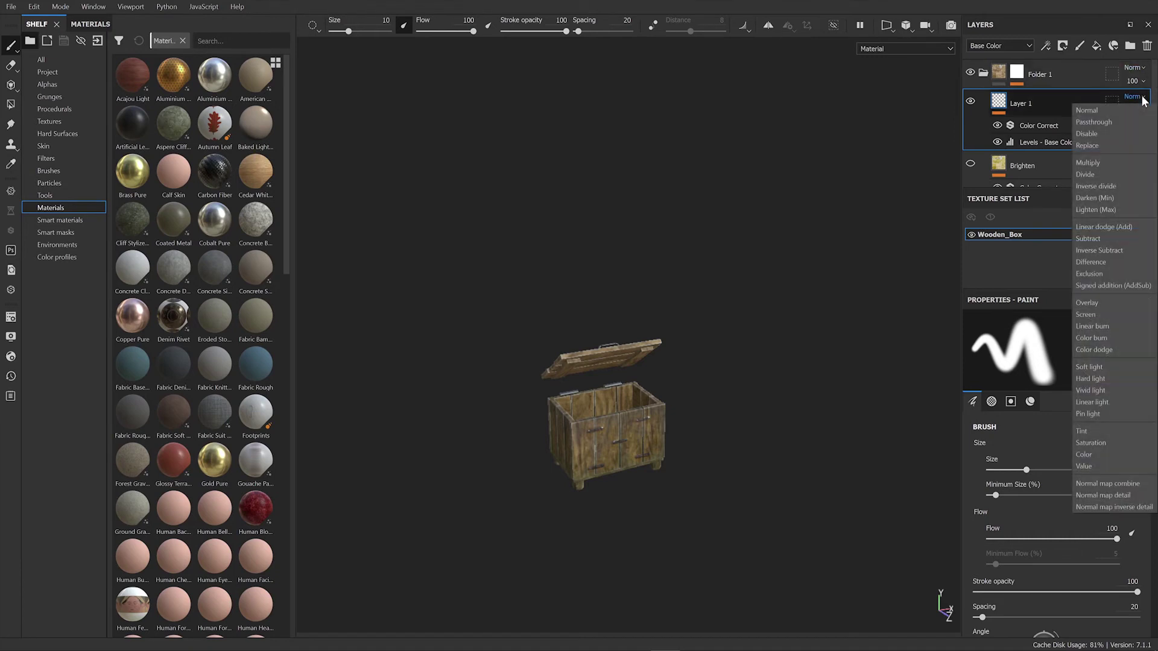
left_click(1090, 122)
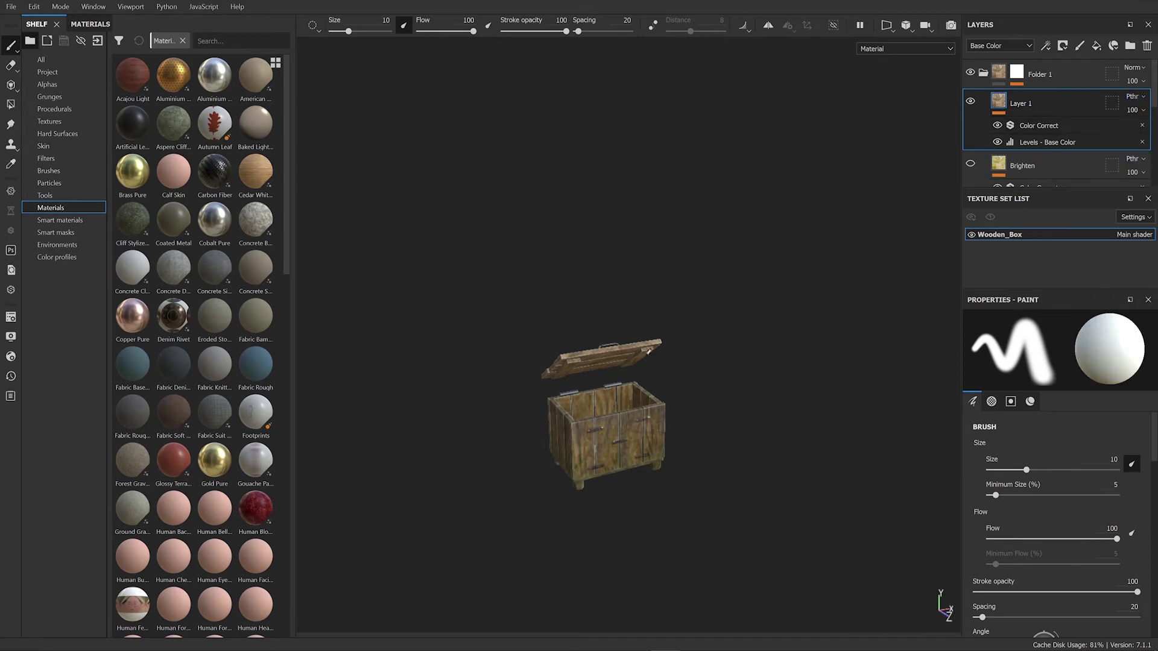
left_click_drag(757, 440, 770, 409, "alt")
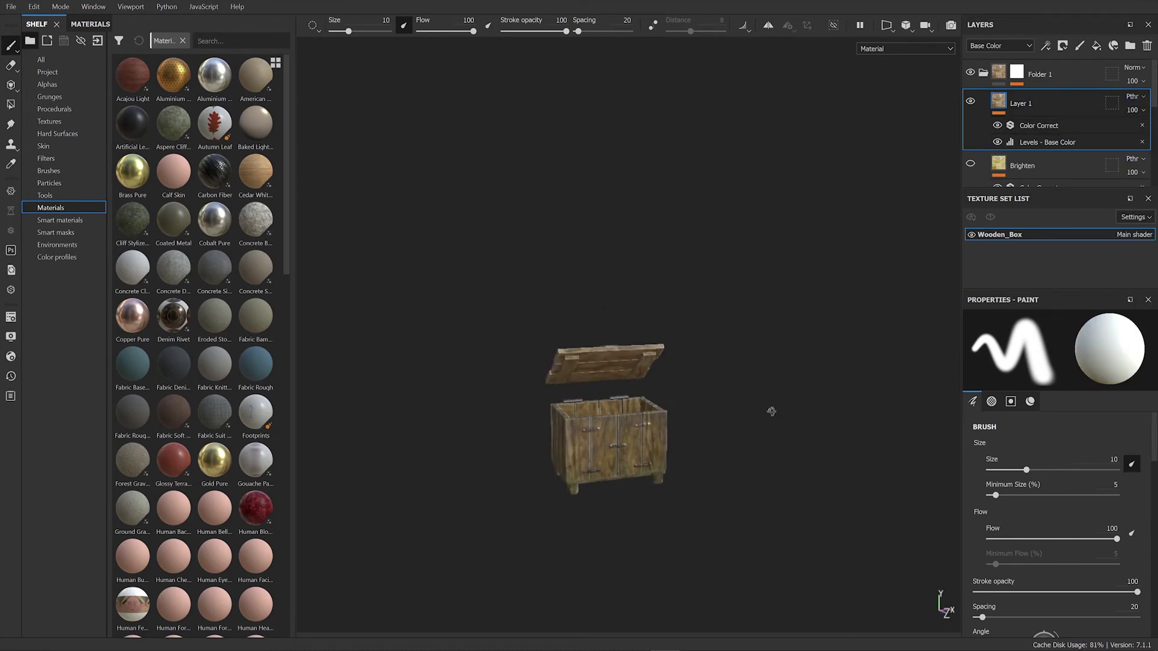
left_click(1036, 139)
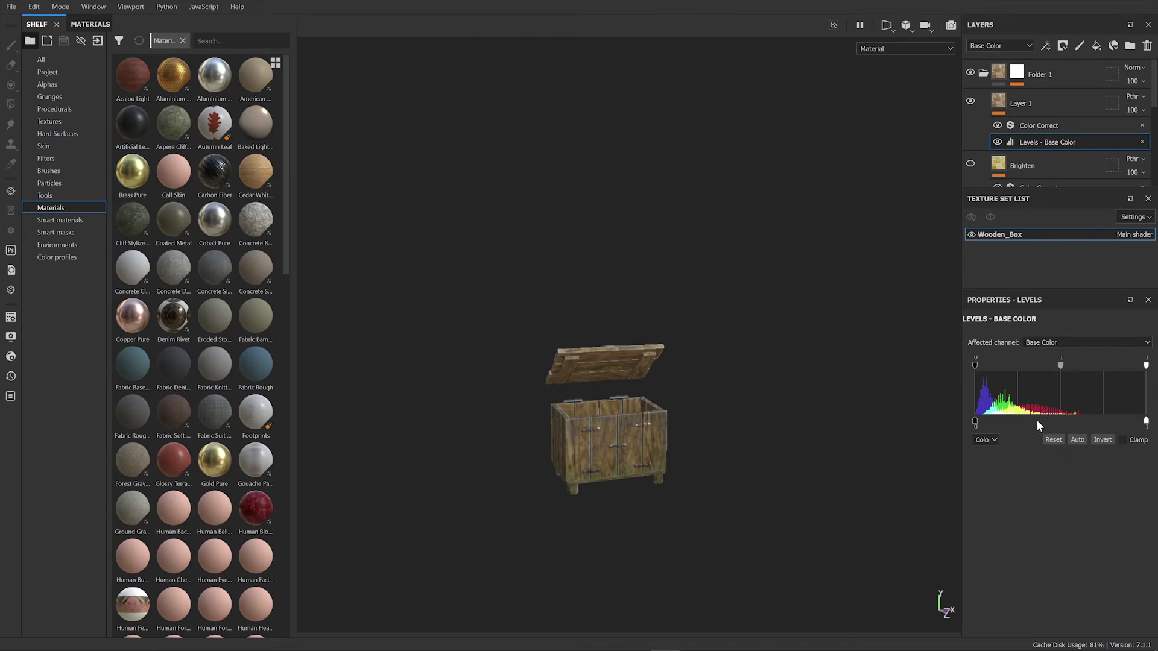
- Pull the Levels white input and midtone handles in to about 0.8
mouse_move(1146, 421)
left_mouse_down()
mouse_move(979, 424)
mouse_move(1140, 423)
left_mouse_up()
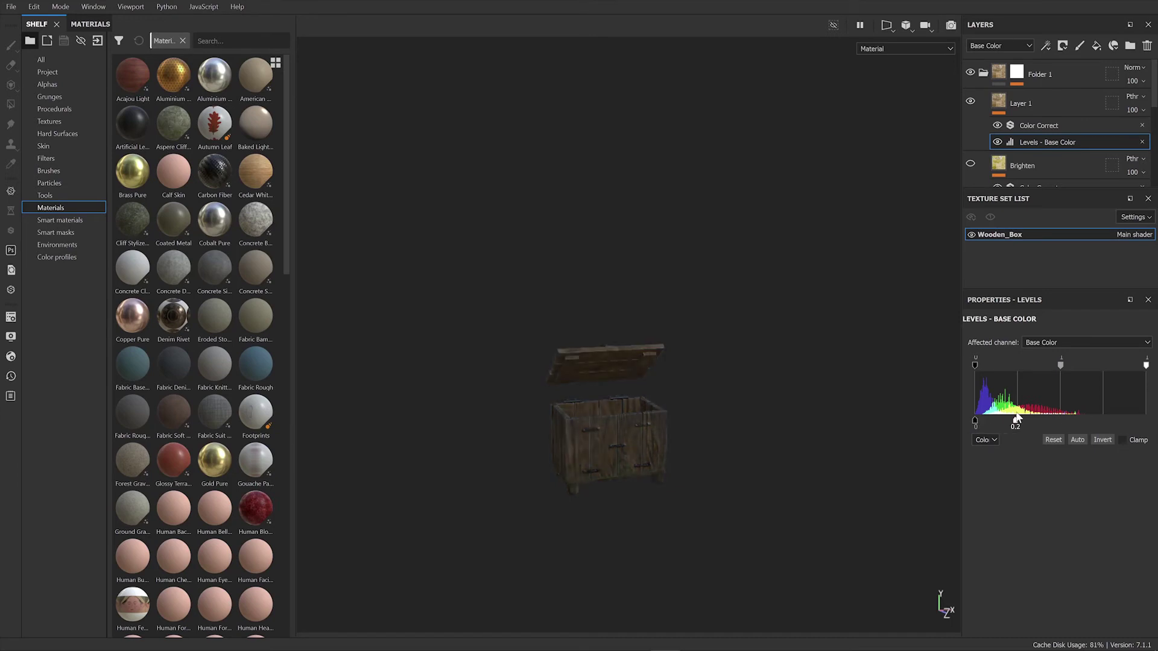
left_click_drag(1060, 366, 1040, 365)
left_click_drag(1147, 369, 1088, 369)
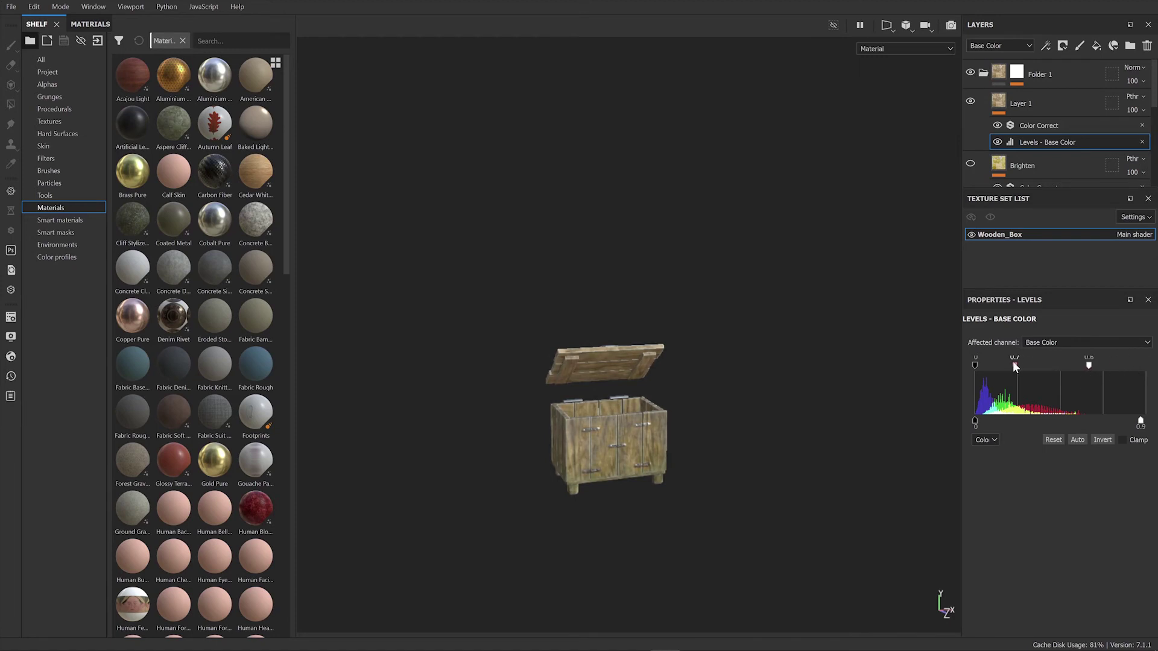
left_click_drag(1014, 364, 1090, 377)
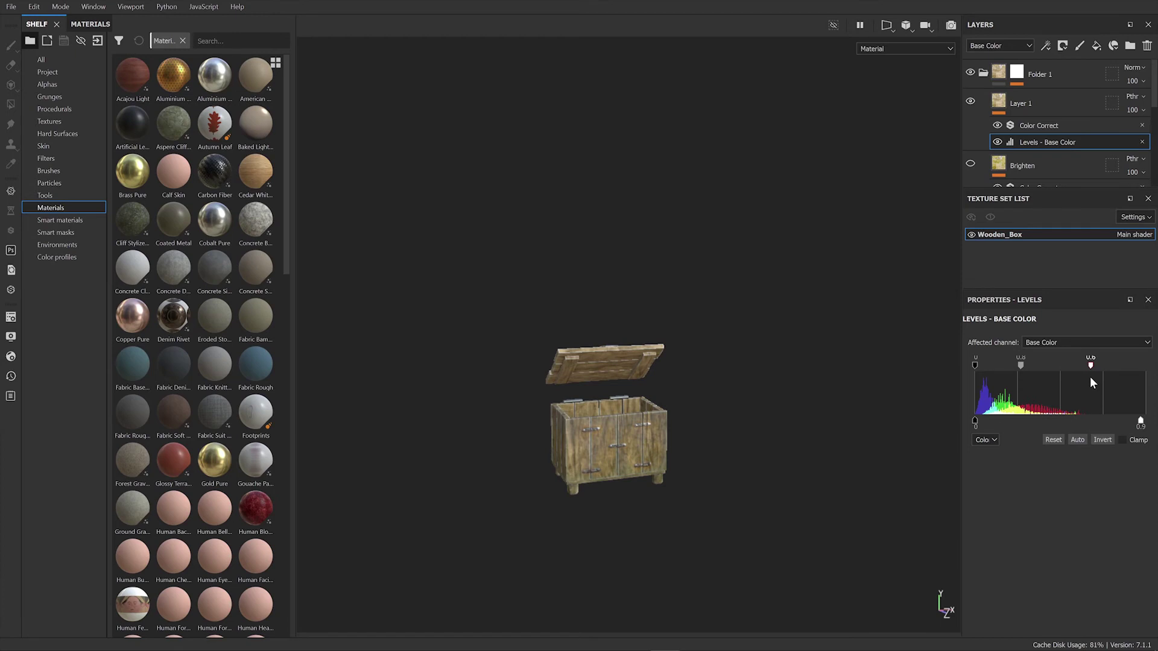
- Toggle Layer 1 and the Brighten layer on and off to compare the result
left_click(970, 102)
mouse_move(756, 452)
left_mouse_down("alt")
mouse_move(760, 438)
mouse_move(784, 466)
left_mouse_up("alt")
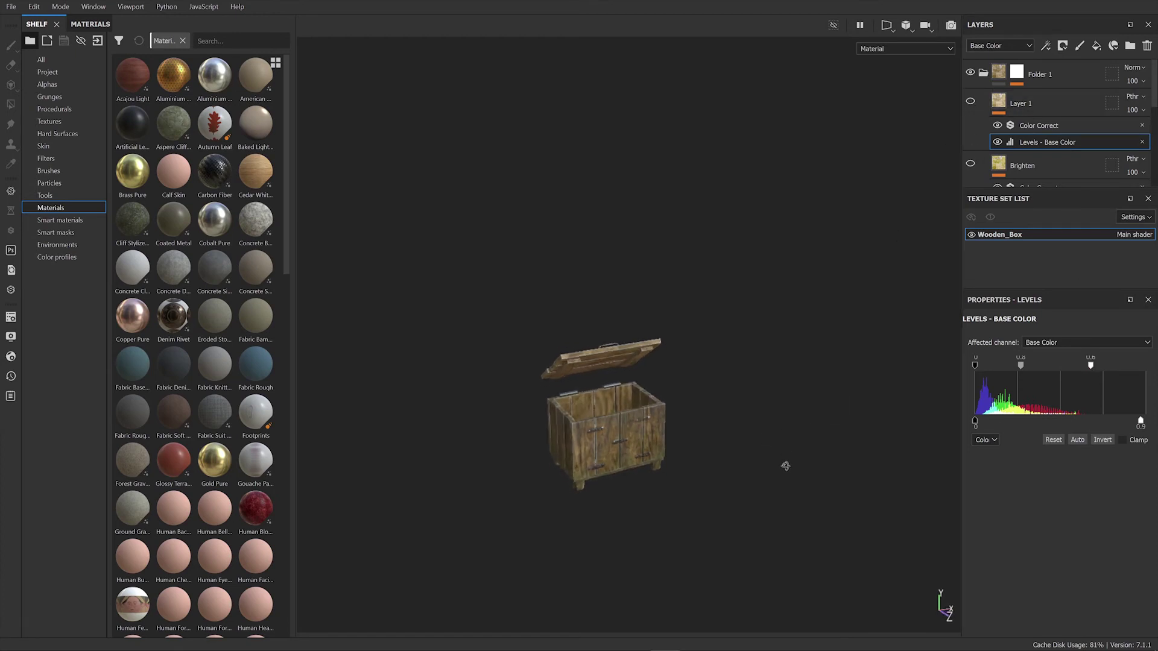
left_click(969, 102)
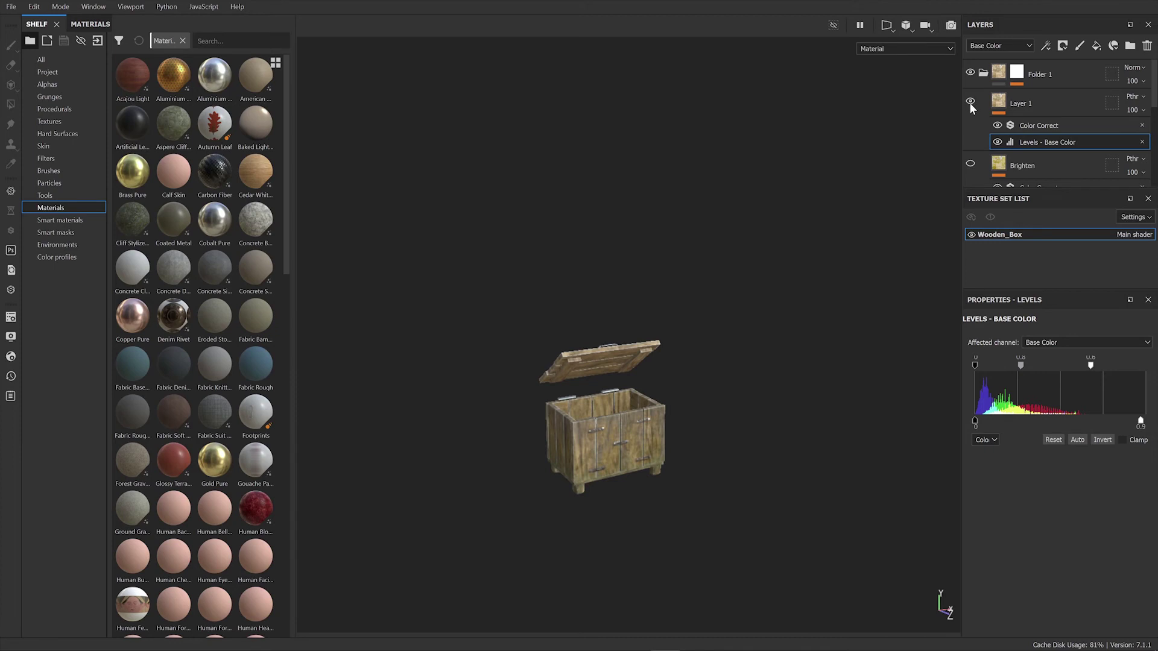
left_click(970, 164)
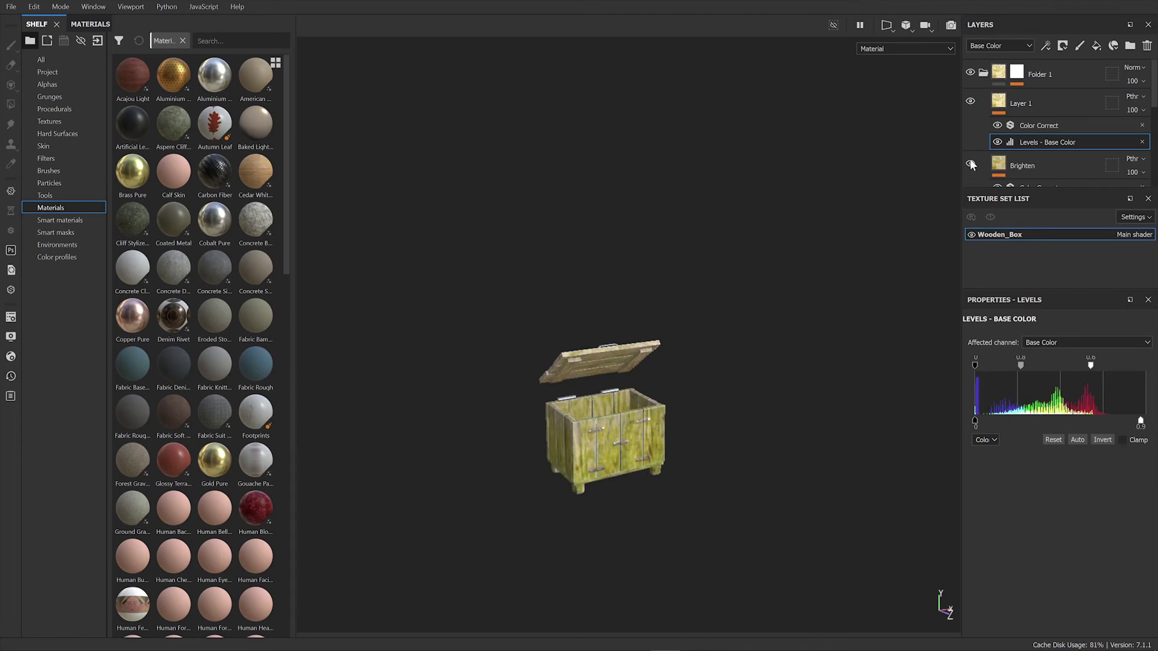
left_click(970, 164)
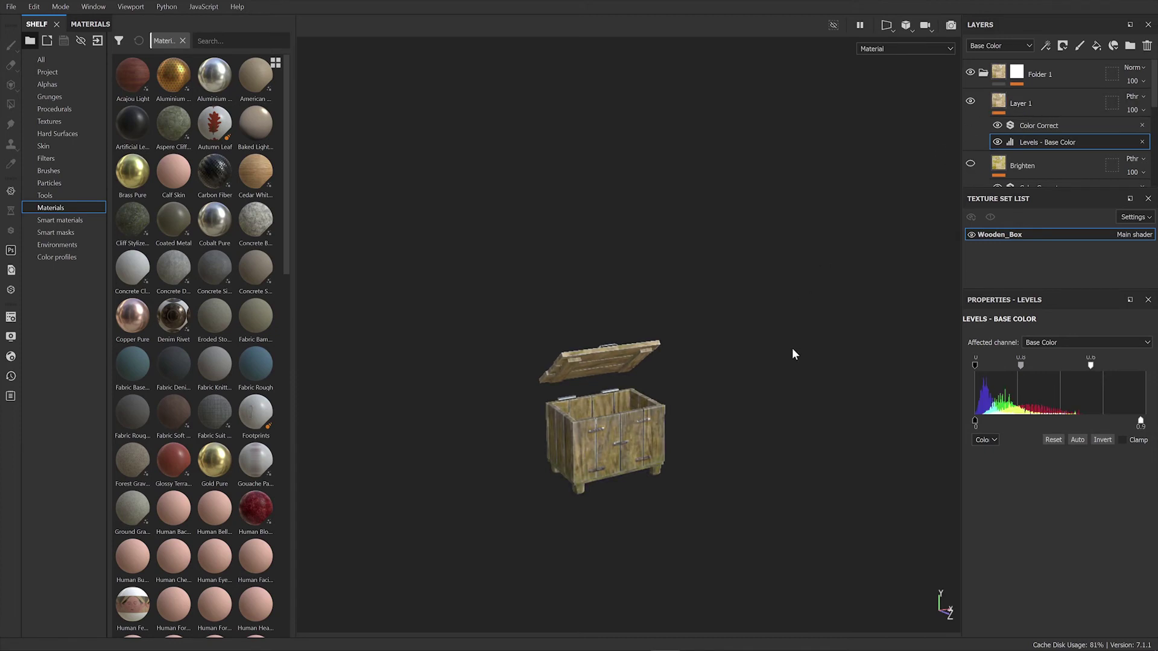
left_click_drag(792, 349, 809, 403, "alt")
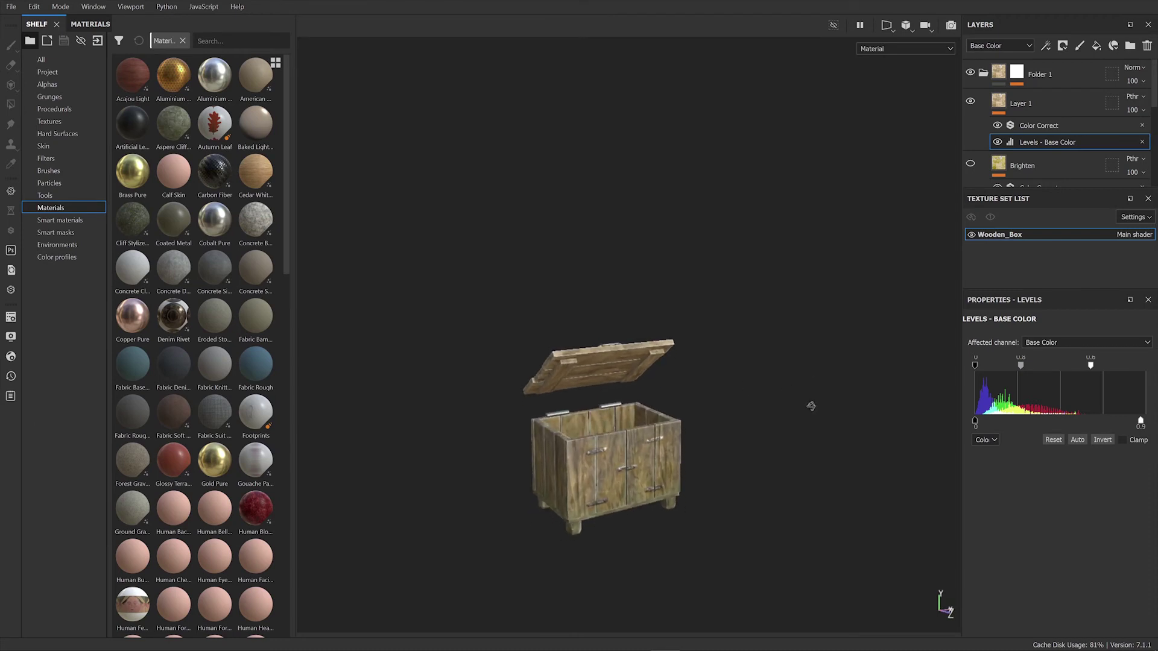
- Expand the Color Correct Shadows, Midtones and Highlights sections and nudge Midtones Saturation up
left_click(1033, 126)
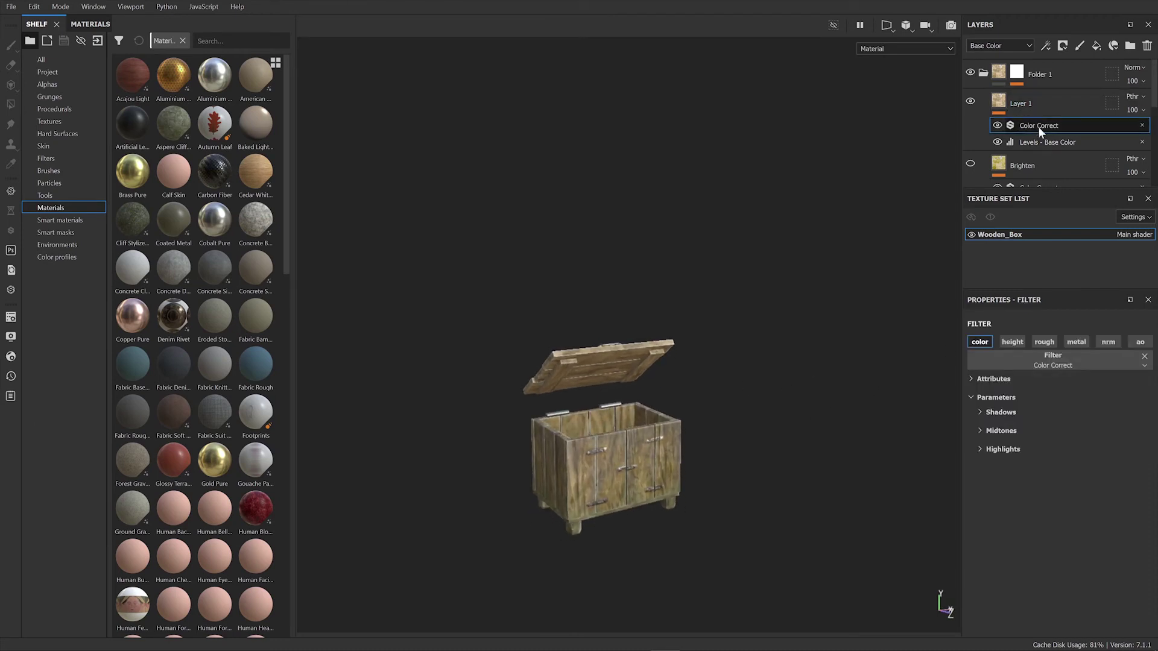
left_click(978, 412)
left_click(980, 506)
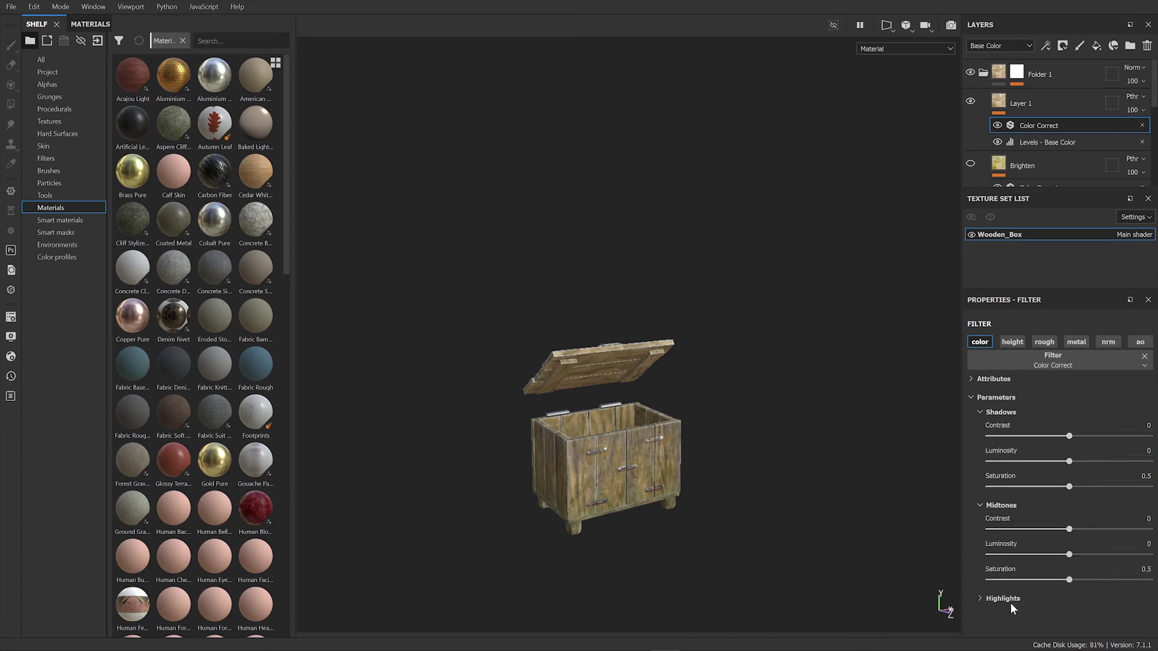
left_click(980, 599)
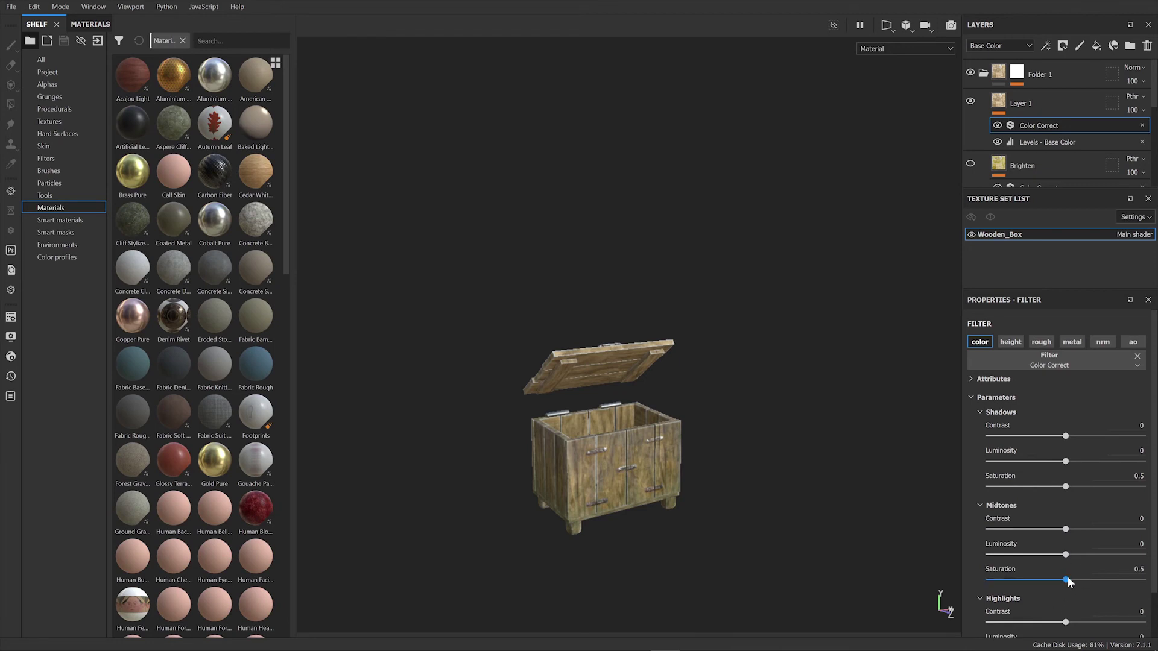
left_click_drag(1067, 578, 1077, 578)
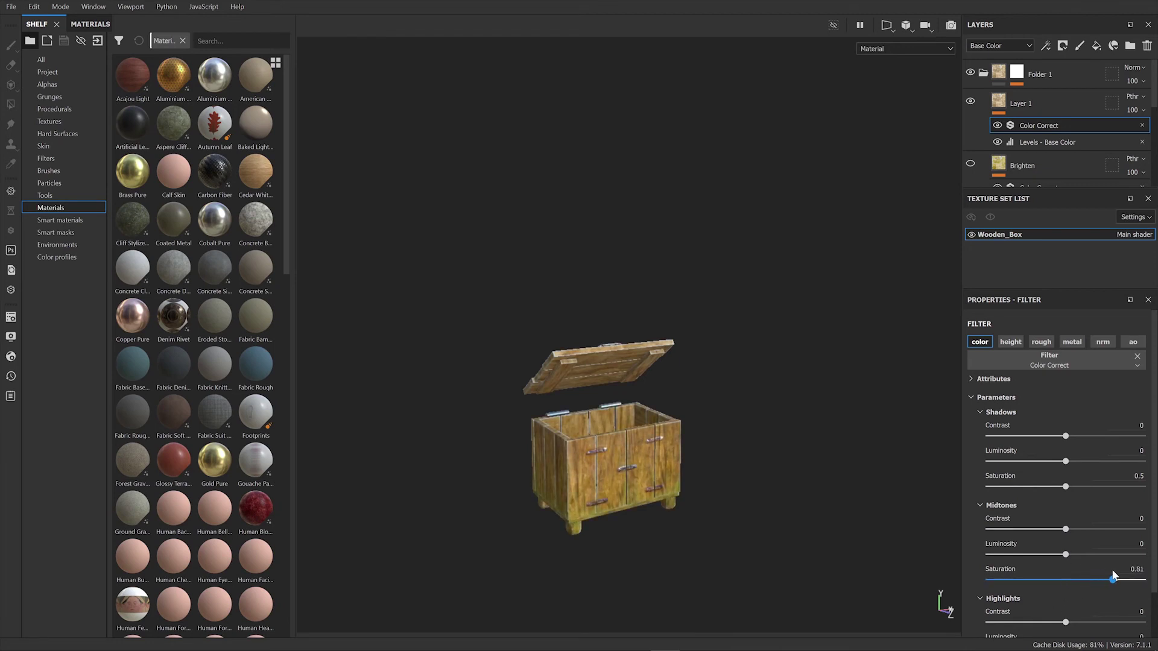
- Set Midtones Luminosity to 0.01 and Midtones Saturation to 0.57
left_click_drag(795, 502, 637, 383, "alt")
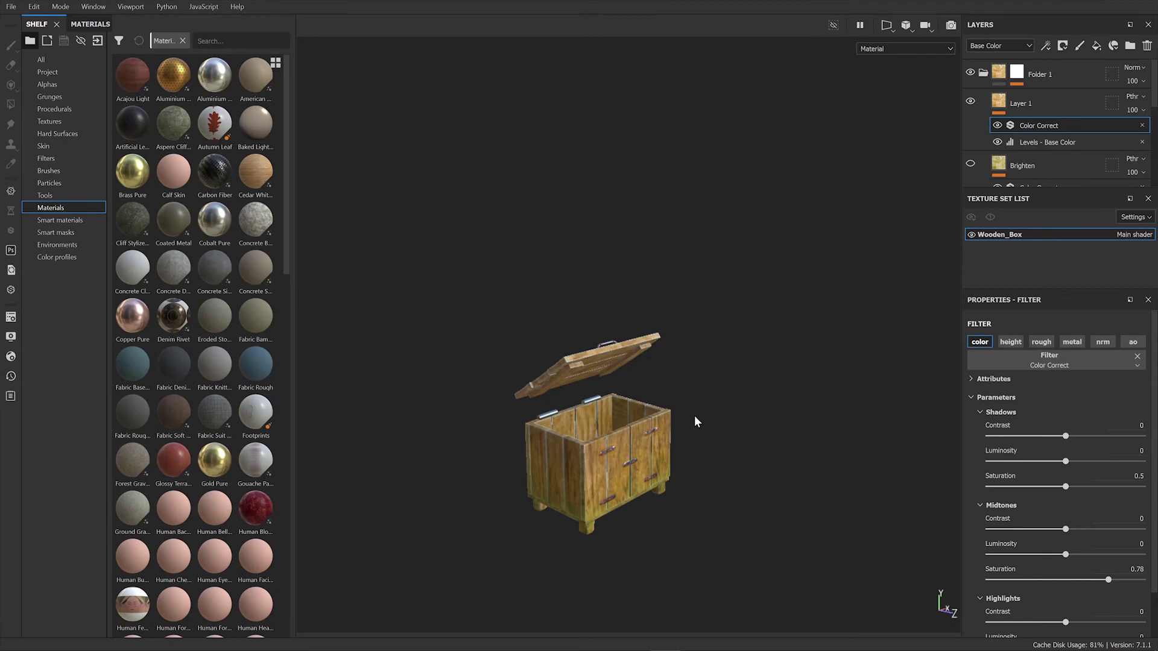
scroll(1072, 116, "down", 5)
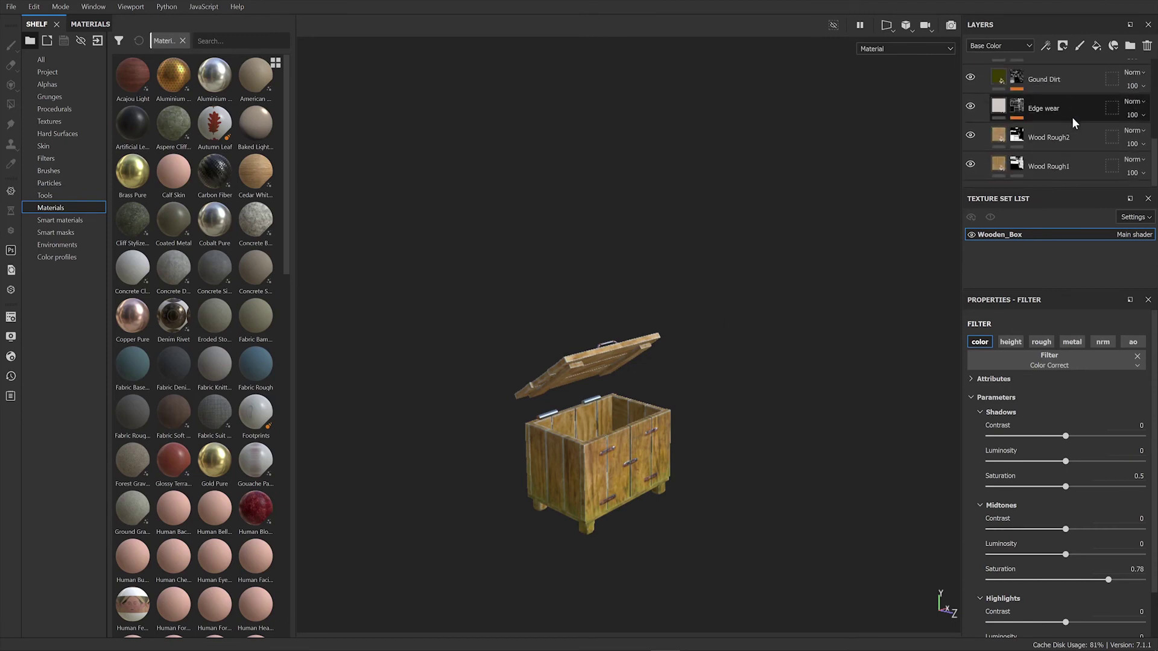
scroll(1020, 173, "up", 5)
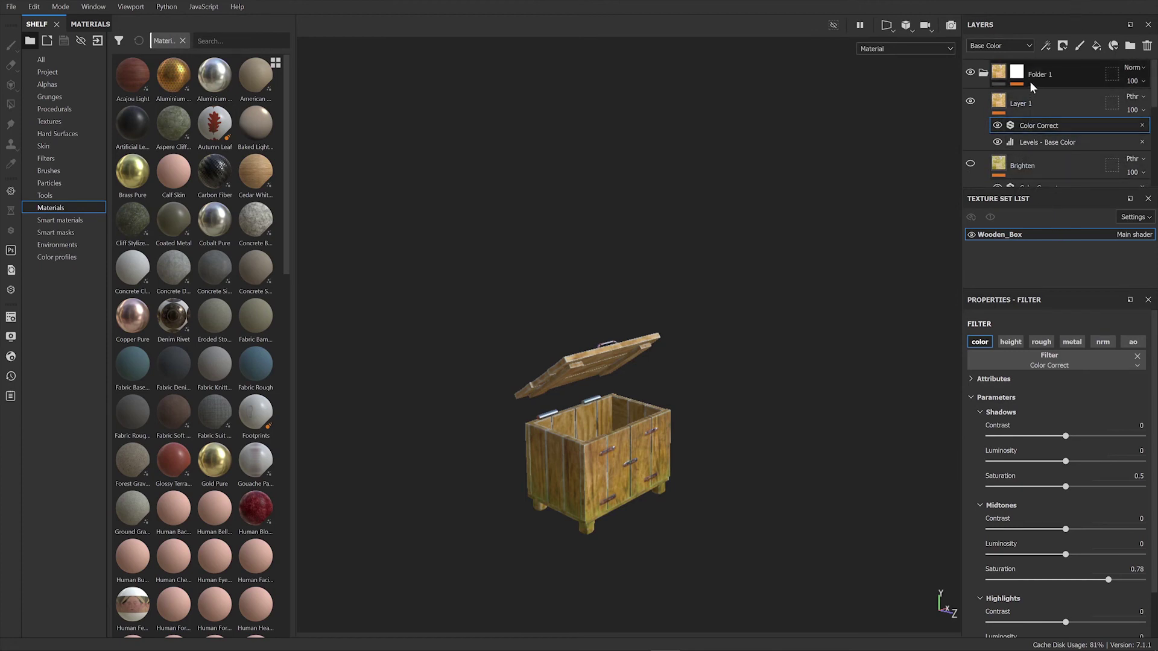
left_click_drag(821, 360, 787, 369, "alt")
mouse_move(744, 368)
right_mouse_down("alt")
mouse_move(749, 390)
mouse_move(765, 375)
right_mouse_up("alt")
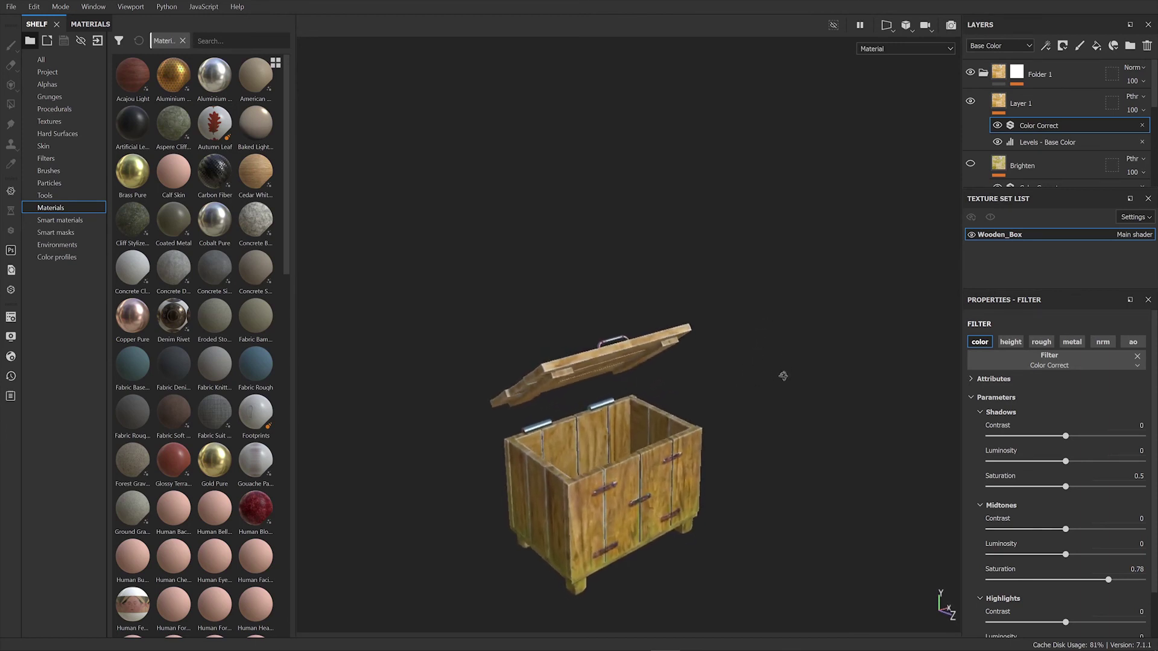
middle_click_drag(773, 398, 796, 345, "alt")
left_click_drag(796, 345, 793, 398, "alt")
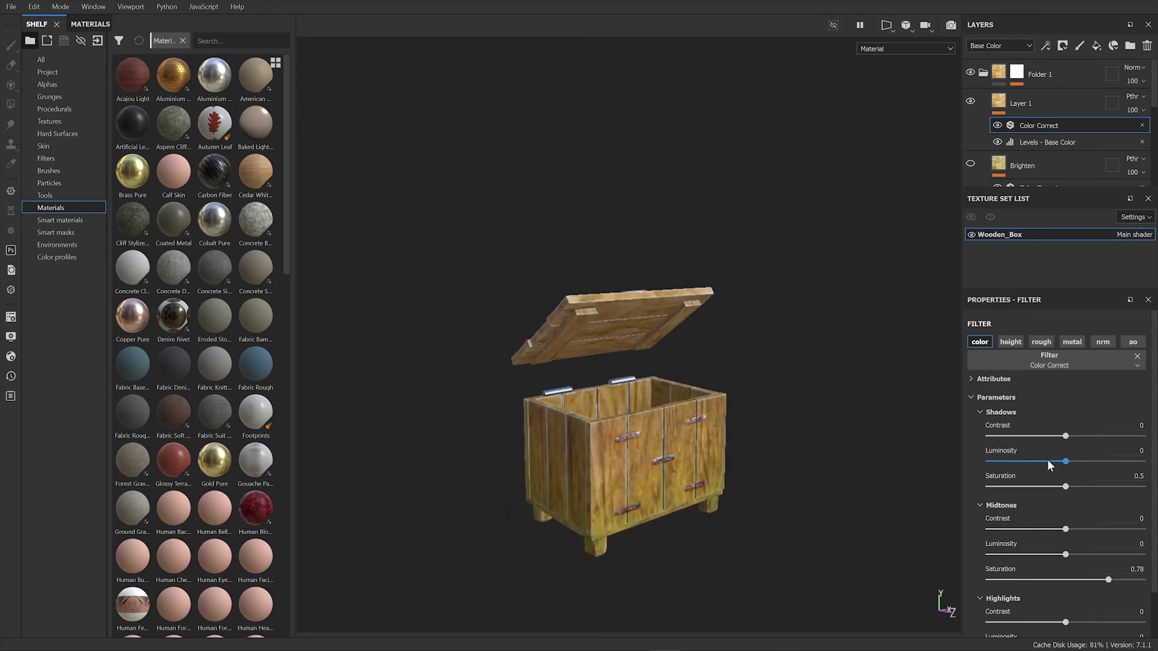
scroll(1076, 553, "down", 2)
left_click_drag(1108, 528, 1065, 504)
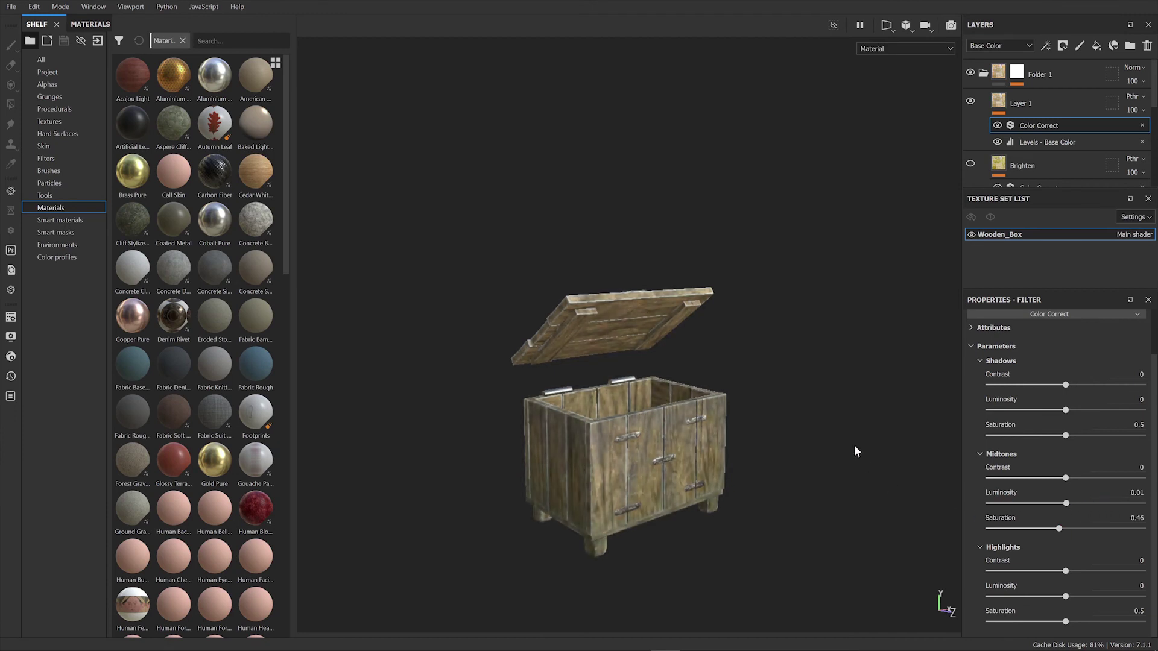
left_click_drag(854, 445, 842, 461, "alt")
left_click_drag(1058, 528, 1076, 528)
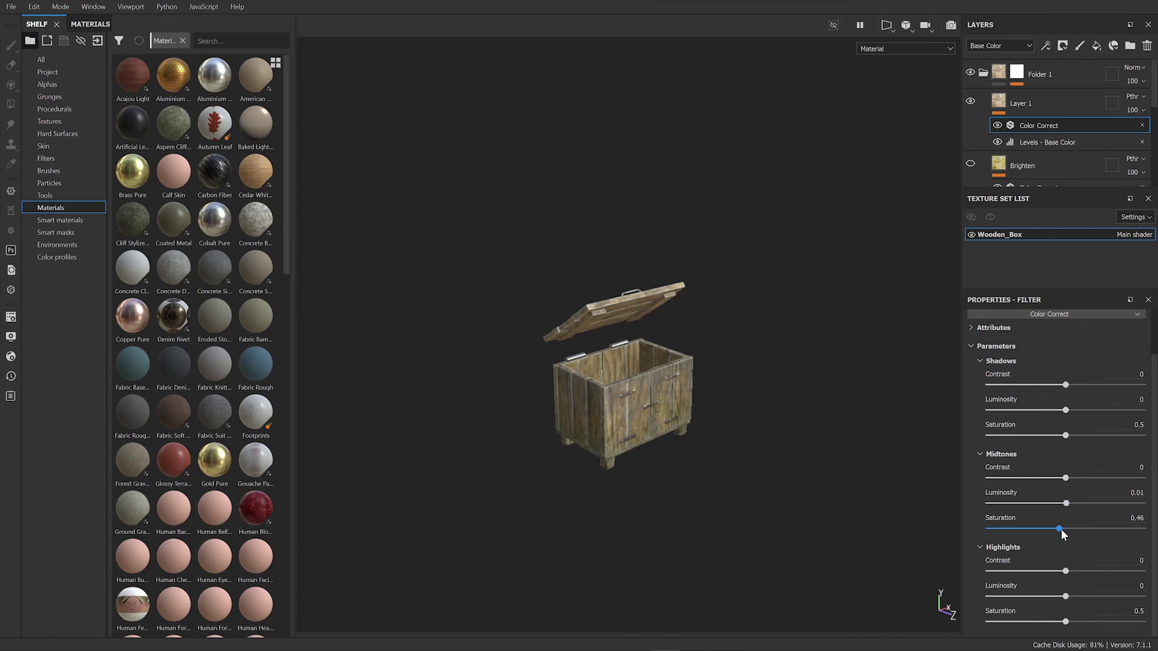
left_click_drag(832, 459, 802, 422, "alt")
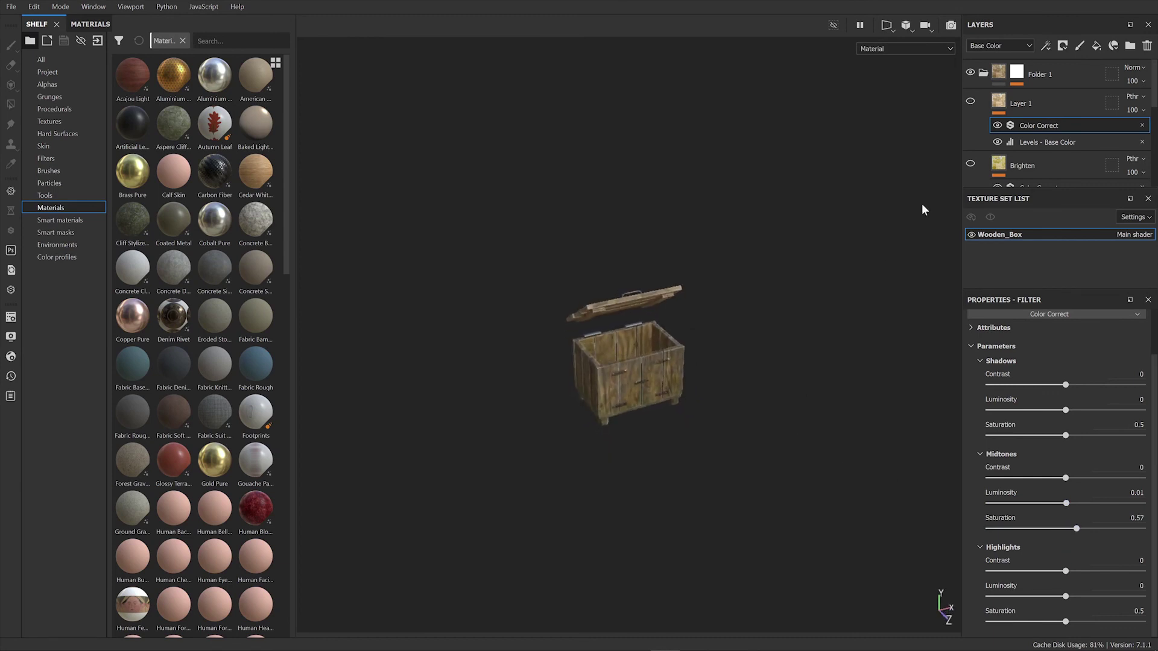
- Turn Layer 1 back on and orbit to a front-facing view of the brightened box
left_click(971, 102)
left_click_drag(784, 513, 840, 446, "alt")
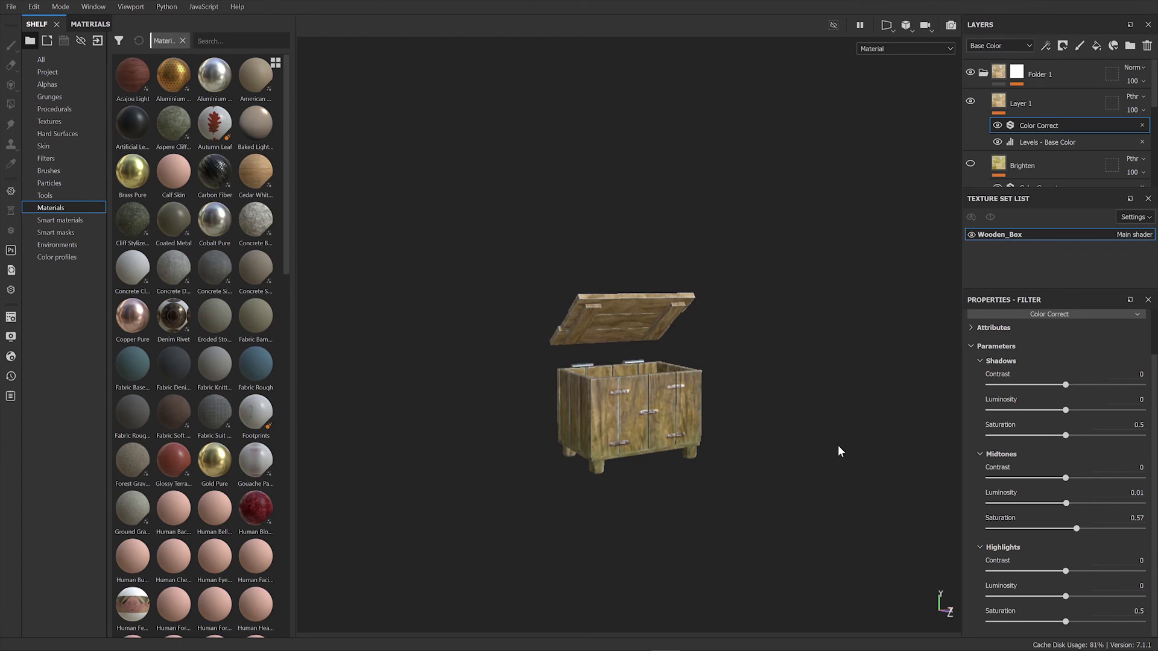